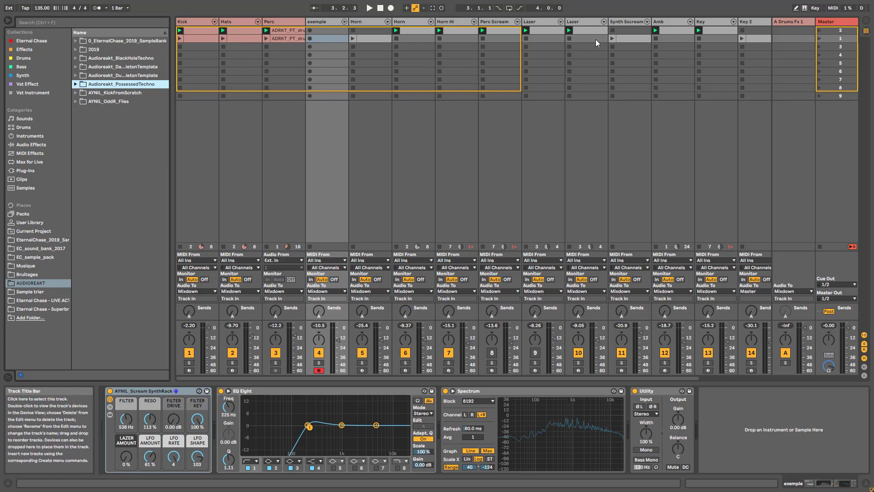
- Play scene 2, and mute the Kick, Hats and Perc tracks while launching scene 1
{"action": "left_click", "coordinate": [817, 31]}
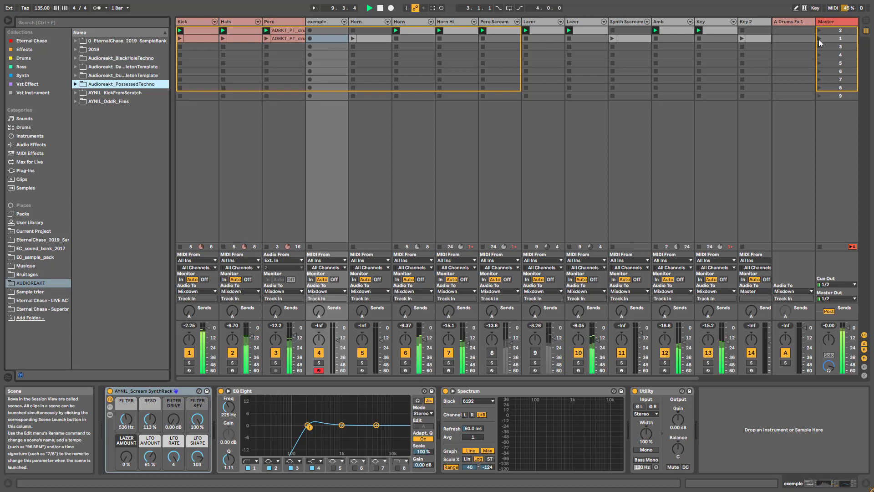
{"action": "key", "text": "F1"}
{"action": "key", "text": "F2"}
{"action": "key", "text": "F3"}
{"action": "left_click", "coordinate": [819, 40]}
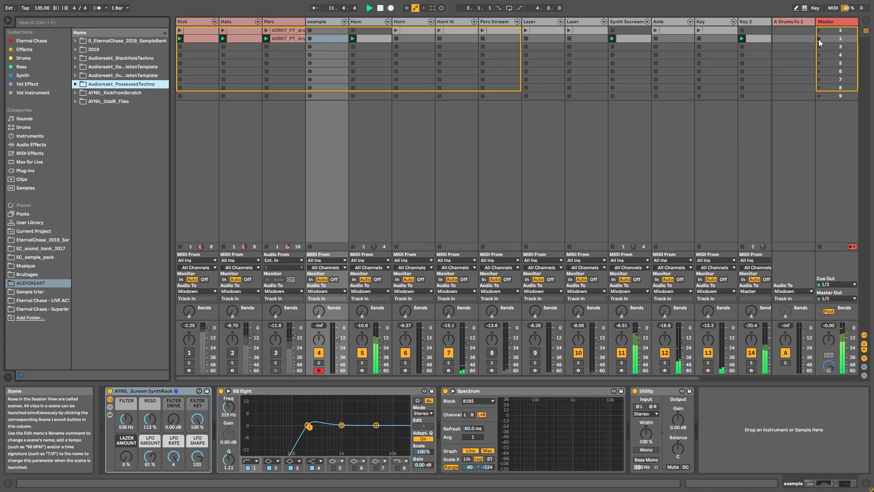
- Reactivate the Kick, Hats and Perc tracks while scene 1 plays, and stop playback
{"action": "key", "text": "F1"}
{"action": "key", "text": "F2"}
{"action": "key", "text": "F3"}
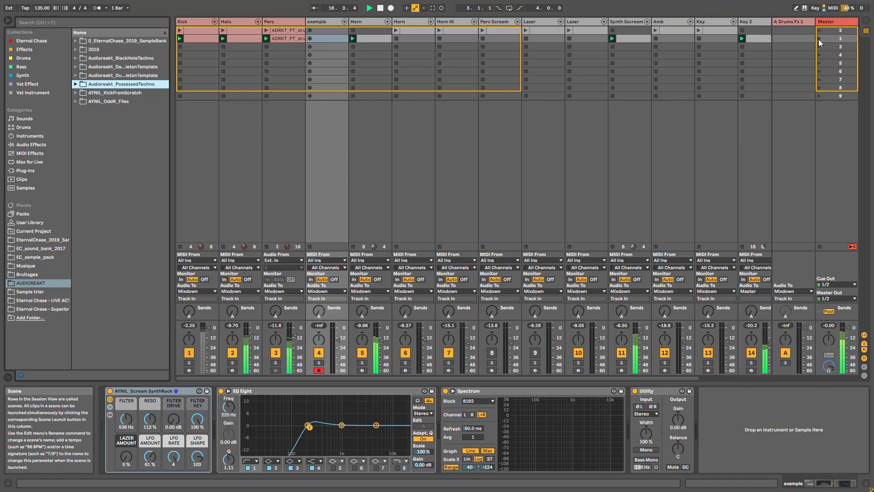
{"action": "key", "text": "space"}
{"action": "key", "text": "space"}
{"action": "key", "text": "space"}
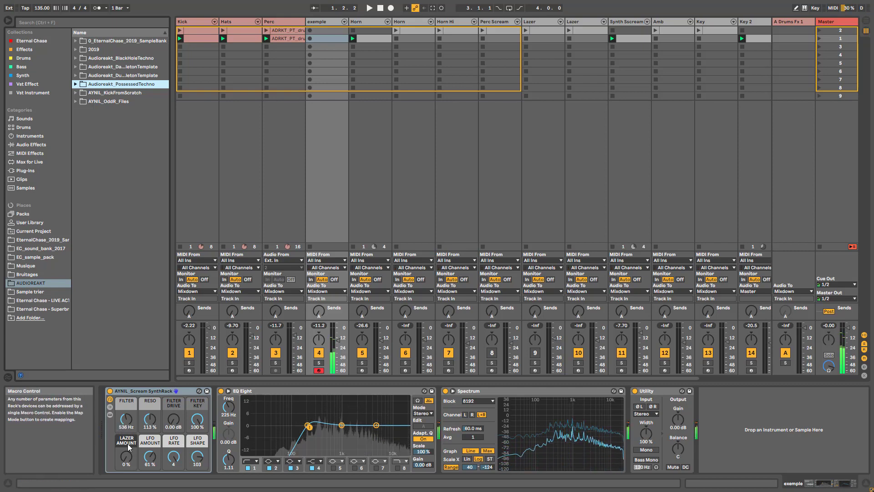
- Reveal the devices inside the AYNIL_Scream SynthRack and display Operator's filter envelope
{"action": "mouse_move", "coordinate": [127, 457]}
{"action": "left_mouse_down"}
{"action": "mouse_move", "coordinate": [126, 408]}
{"action": "mouse_move", "coordinate": [127, 457]}
{"action": "left_mouse_up"}
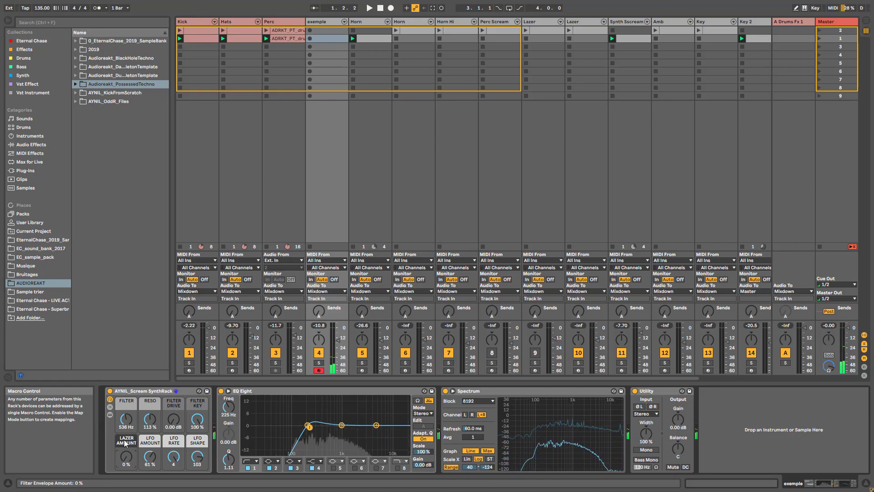
{"action": "left_click", "coordinate": [109, 414]}
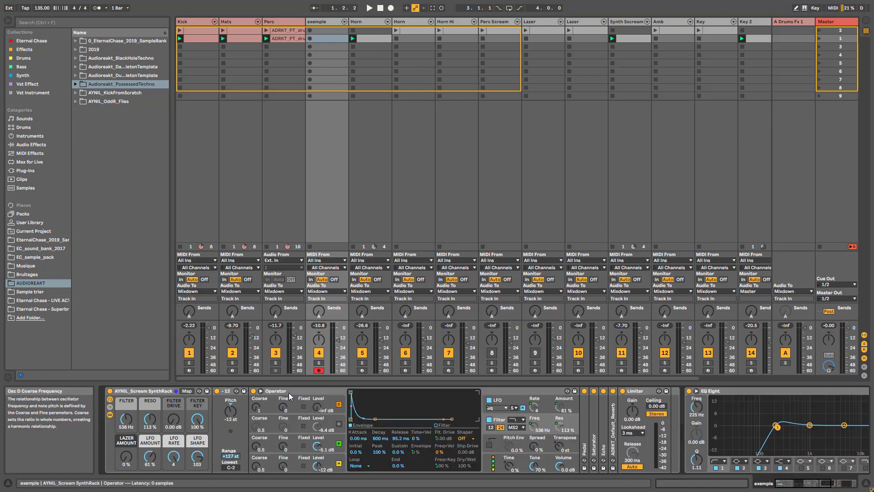
{"action": "left_click", "coordinate": [536, 432]}
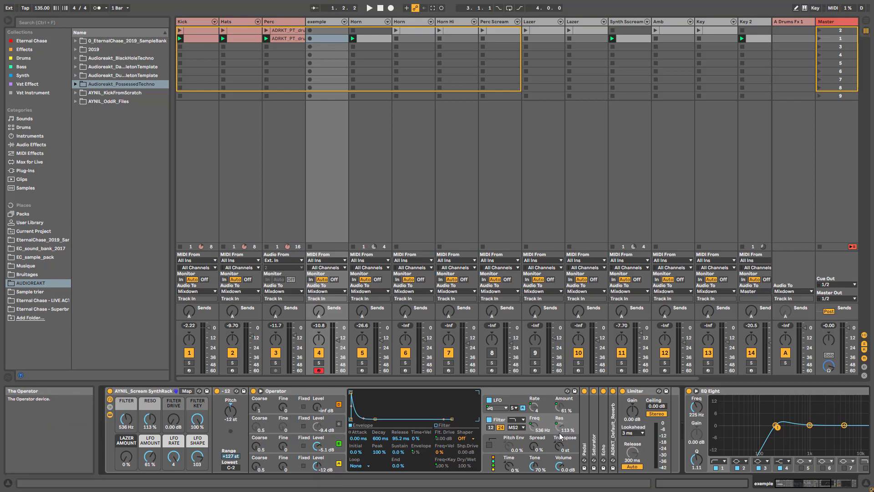
{"action": "left_click", "coordinate": [283, 465]}
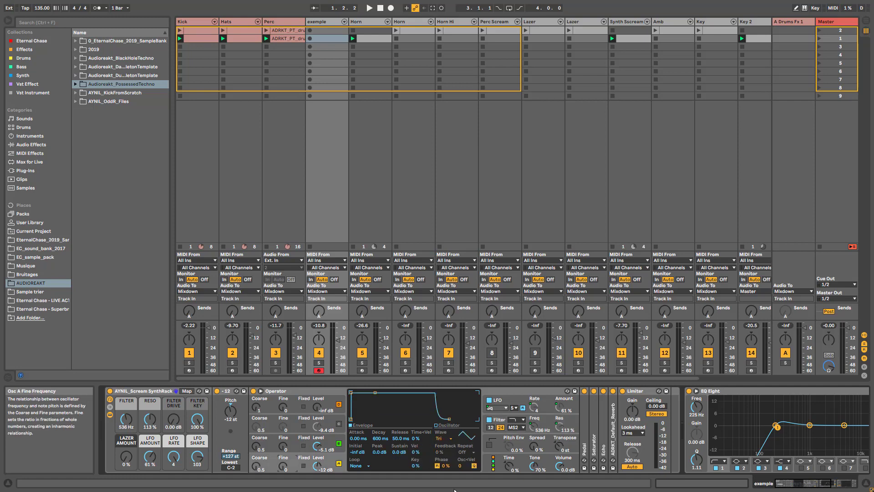
{"action": "left_click", "coordinate": [499, 423]}
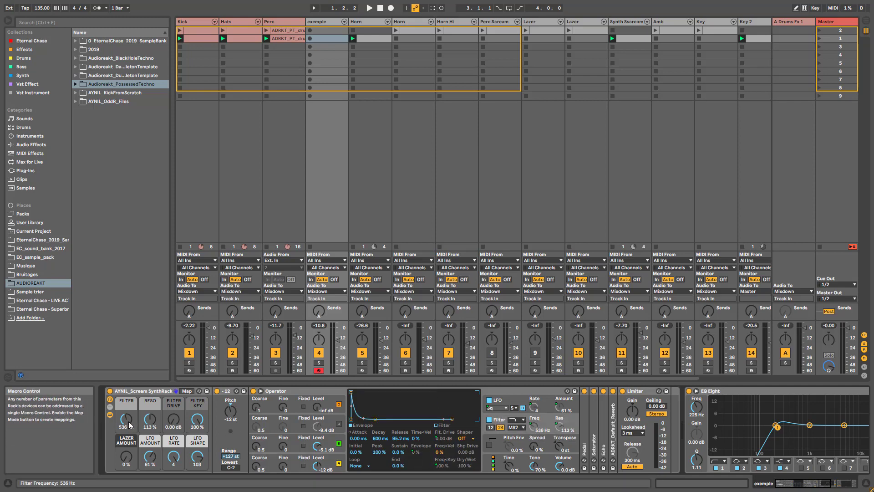
- Set the rack macros FILTER KEY to 0 %, FILTER to about 376 Hz and RESO to about 109 %
{"action": "left_click_drag", "start_coordinate": [197, 417], "coordinate": [197, 469]}
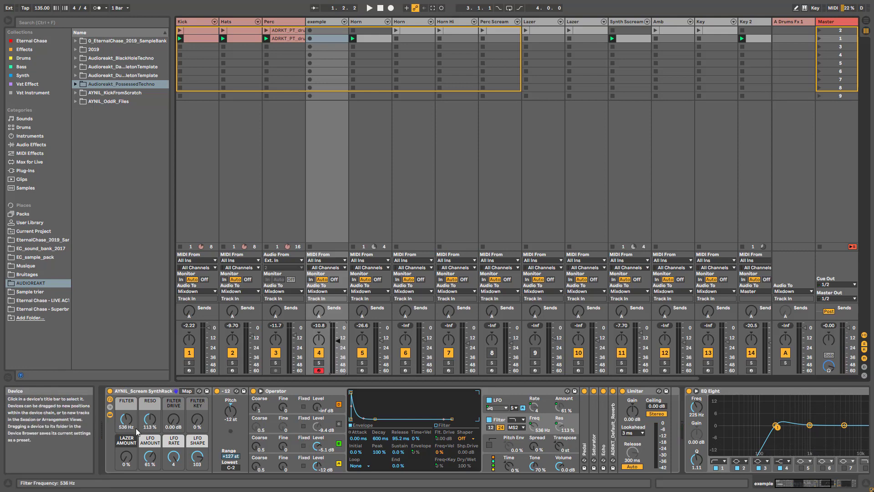
{"action": "left_click", "coordinate": [532, 430]}
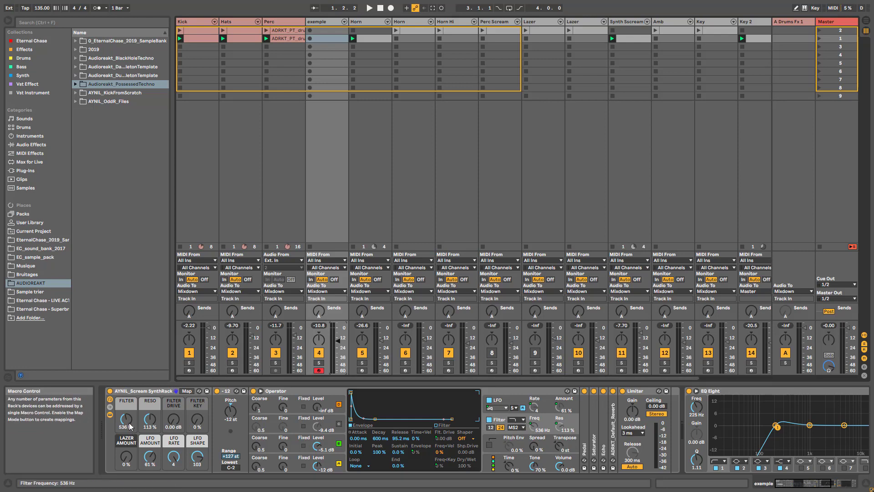
{"action": "left_click_drag", "start_coordinate": [128, 426], "coordinate": [128, 444]}
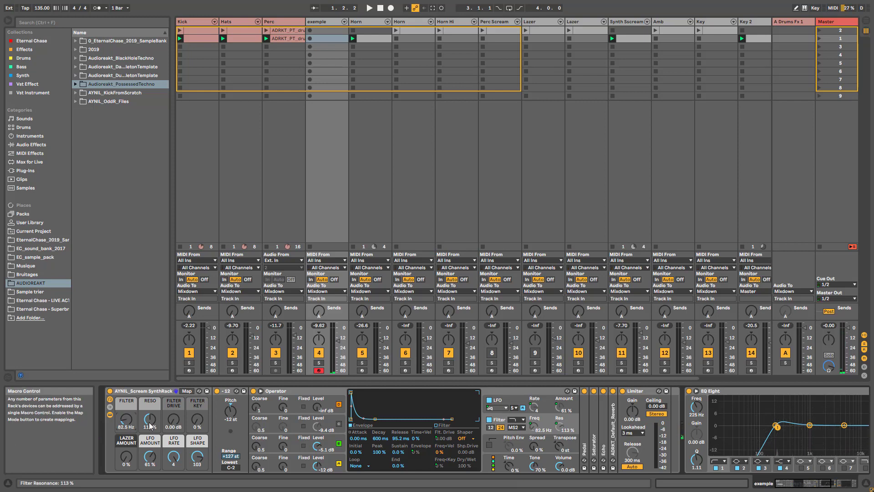
{"action": "left_click_drag", "start_coordinate": [150, 419], "coordinate": [130, 428]}
- Unfold the collapsed Saturator and Pedal devices in the rack
{"action": "double_click", "coordinate": [598, 447]}
{"action": "double_click", "coordinate": [587, 439]}
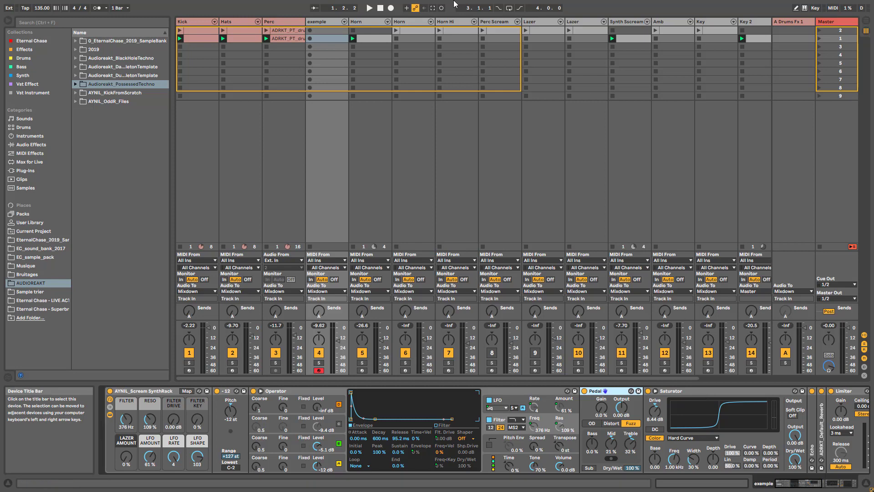
- Arm the Perc Scream track and inspect its sample's source folder in Hot-Swap mode, leaving the Audioreakt_PossessedTechno folder collapsed
{"action": "left_click", "coordinate": [492, 371]}
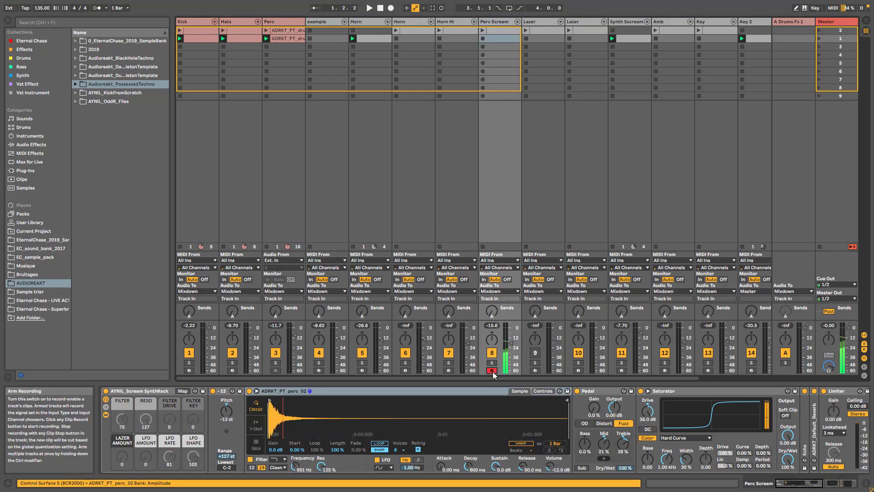
{"action": "left_click", "coordinate": [565, 435]}
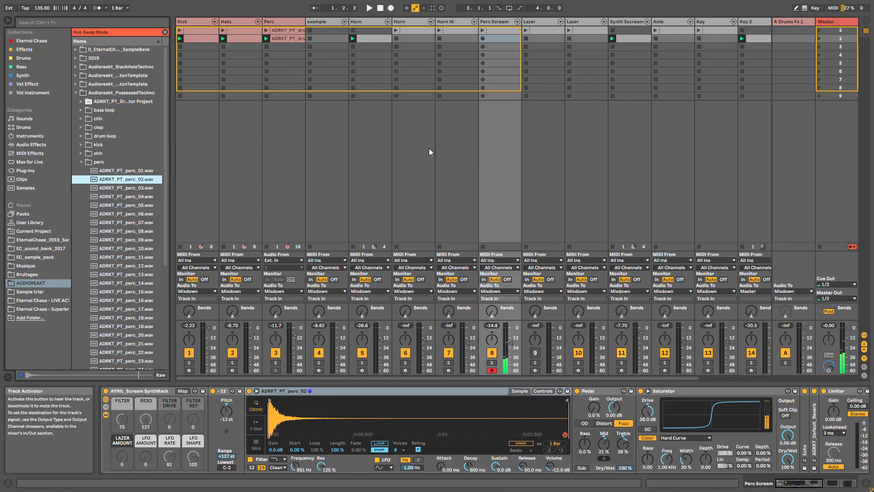
{"action": "left_click", "coordinate": [360, 21]}
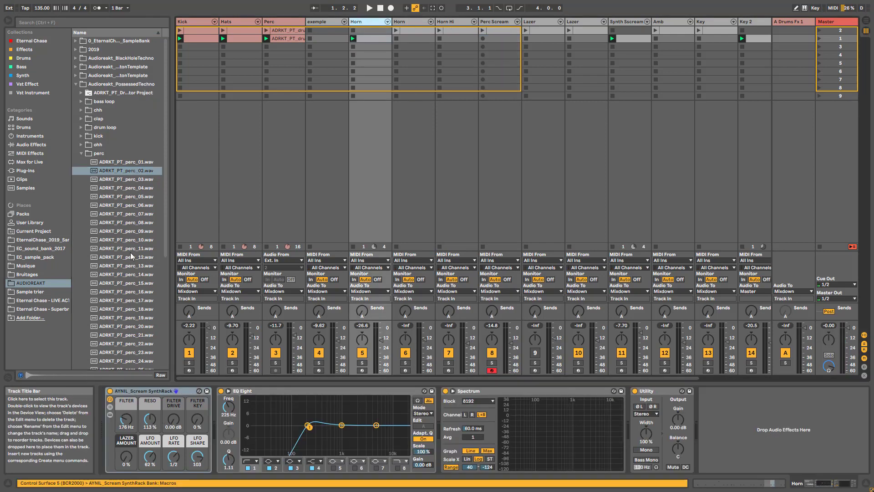
{"action": "left_click", "coordinate": [76, 85]}
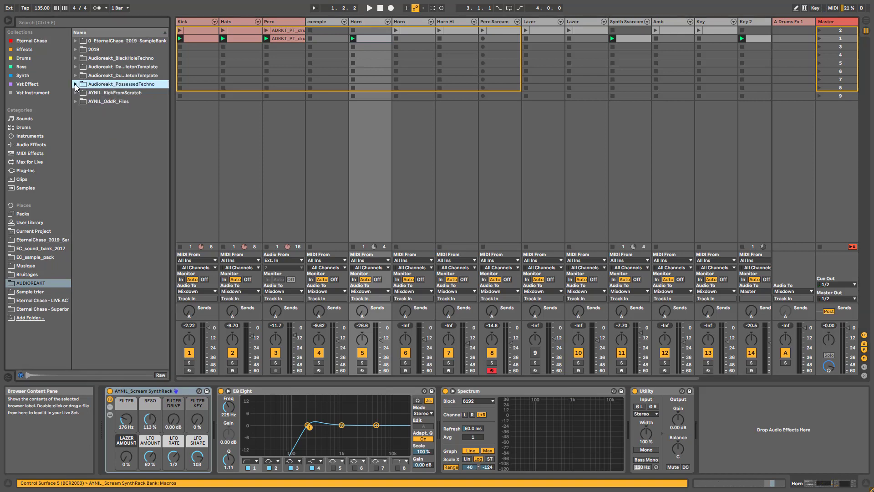
- Set FILTER DRIVE to about 6.24 dB on the exemple track's rack and arm that track for recording
{"action": "left_click", "coordinate": [341, 24]}
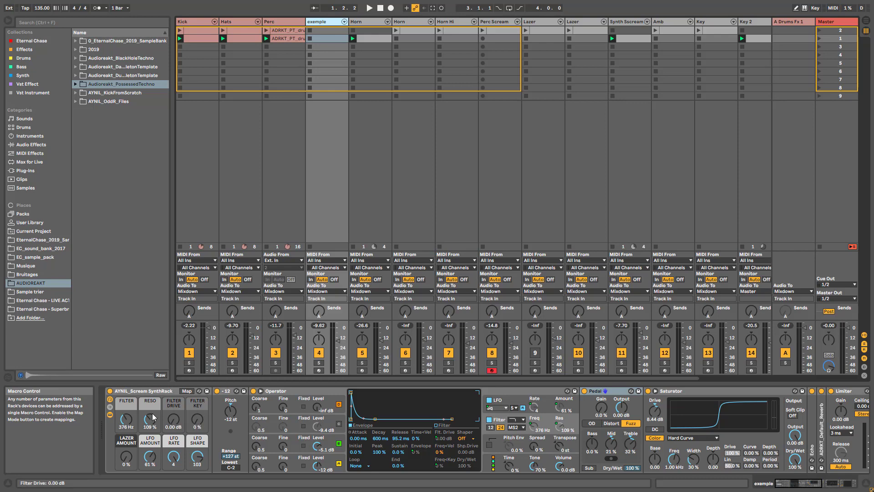
{"action": "left_click_drag", "start_coordinate": [177, 417], "coordinate": [177, 398]}
{"action": "left_click", "coordinate": [318, 370]}
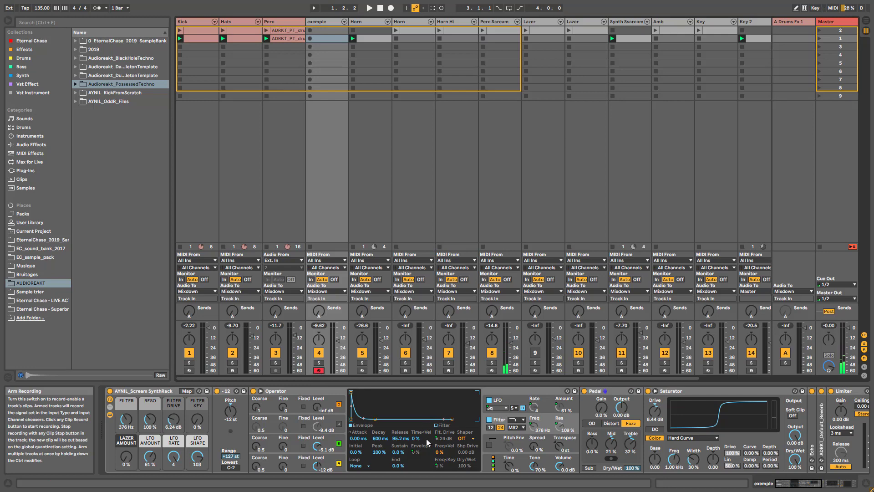
- Display Operator's filter frequency response, try FILTER DRIVE at 24 dB and settle on about 2.27 dB
{"action": "left_click", "coordinate": [472, 439]}
{"action": "left_click", "coordinate": [470, 443]}
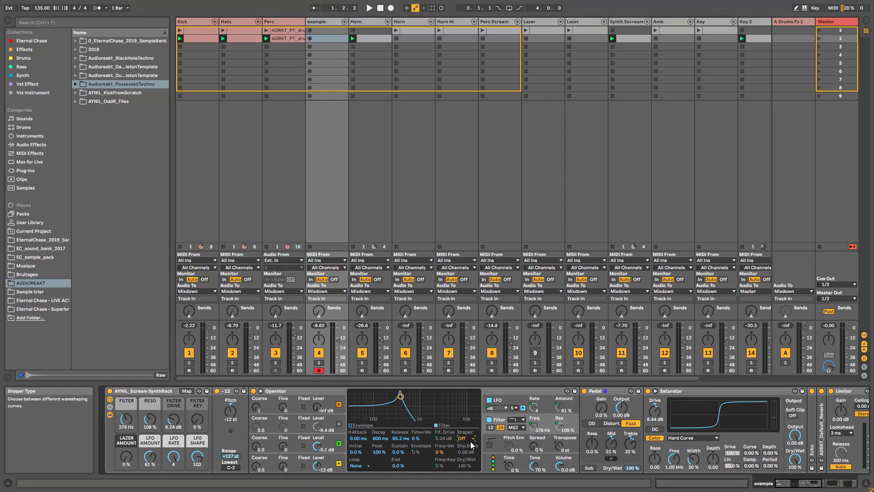
{"action": "left_click_drag", "start_coordinate": [174, 420], "coordinate": [173, 403]}
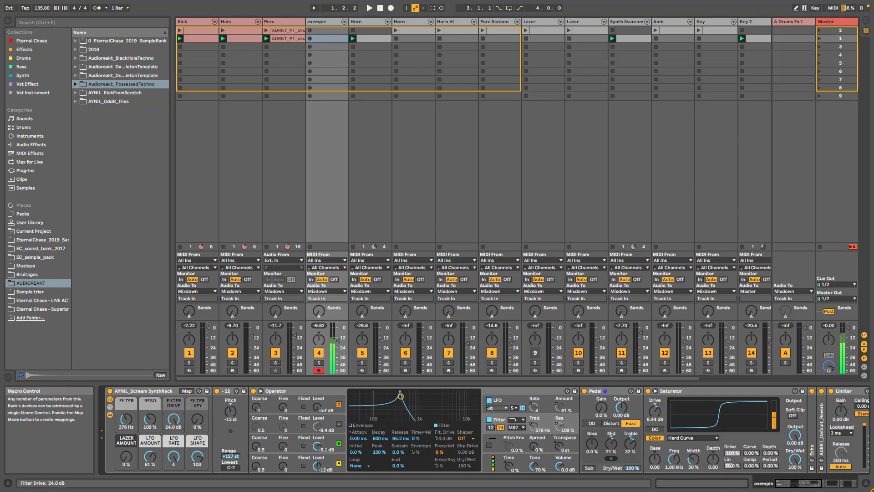
{"action": "left_click_drag", "start_coordinate": [174, 419], "coordinate": [173, 437]}
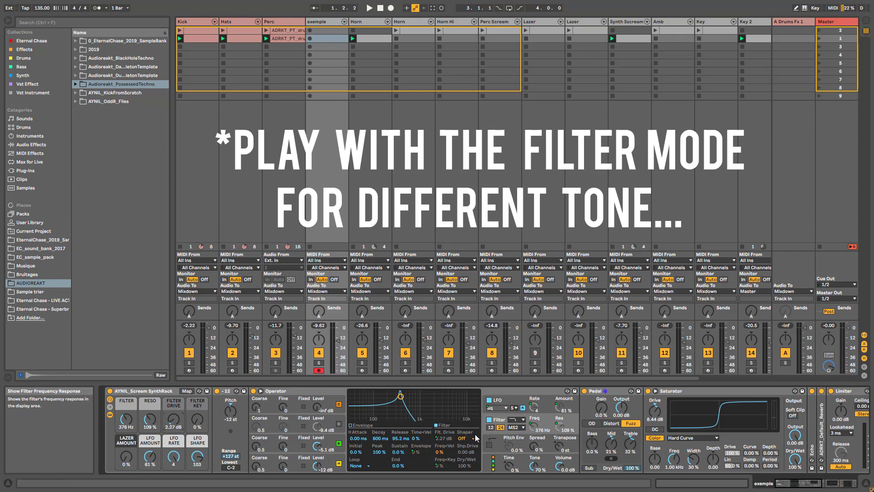
- Set RESO to 125 % and FILTER to about 124 Hz, inspecting Operator's filter frequency and Freq<Key parameters
{"action": "left_click", "coordinate": [531, 433]}
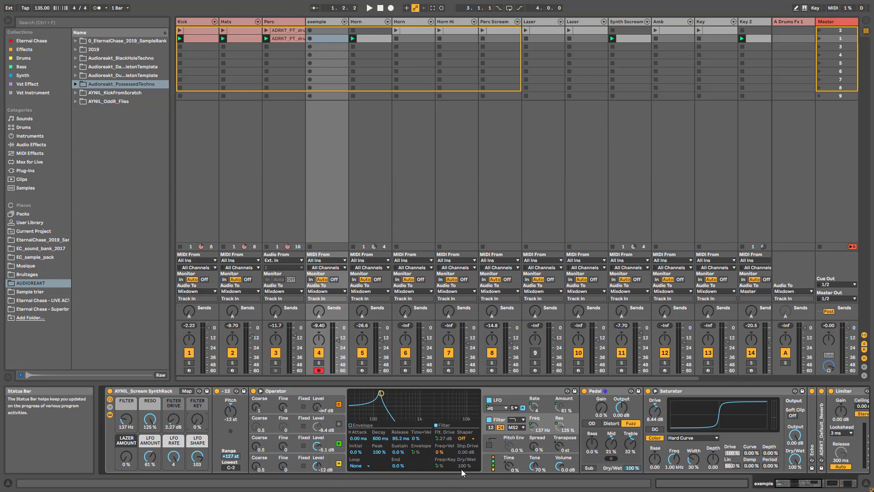
{"action": "left_click", "coordinate": [444, 466]}
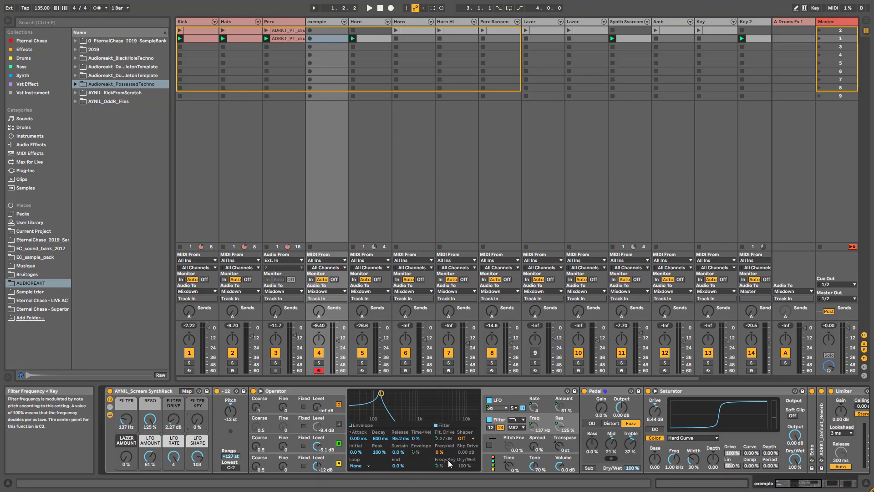
{"action": "left_click", "coordinate": [446, 463]}
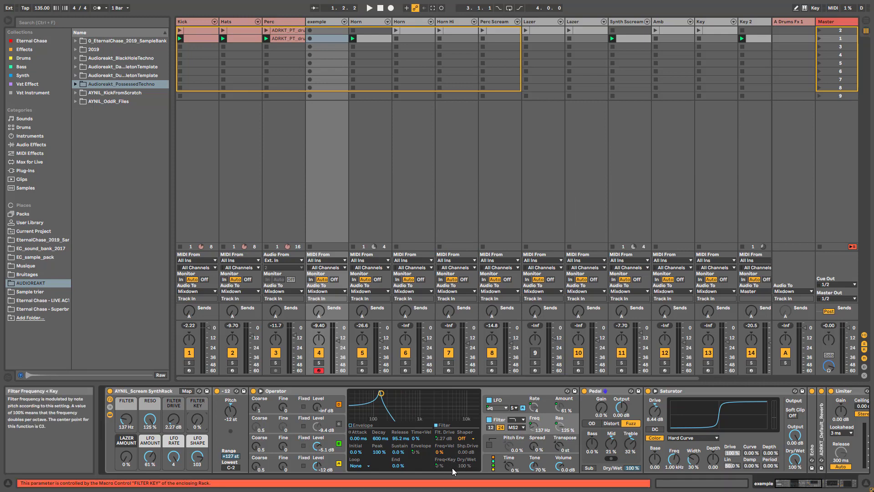
{"action": "left_click", "coordinate": [197, 426]}
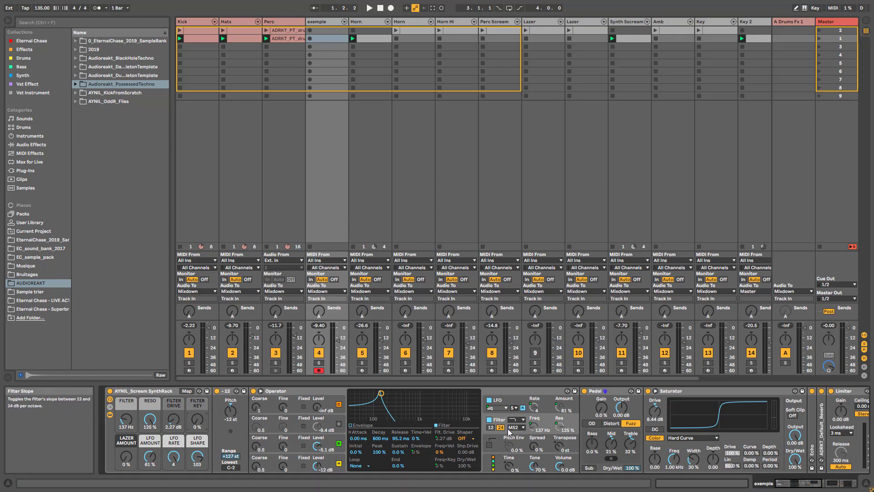
{"action": "left_click", "coordinate": [536, 431]}
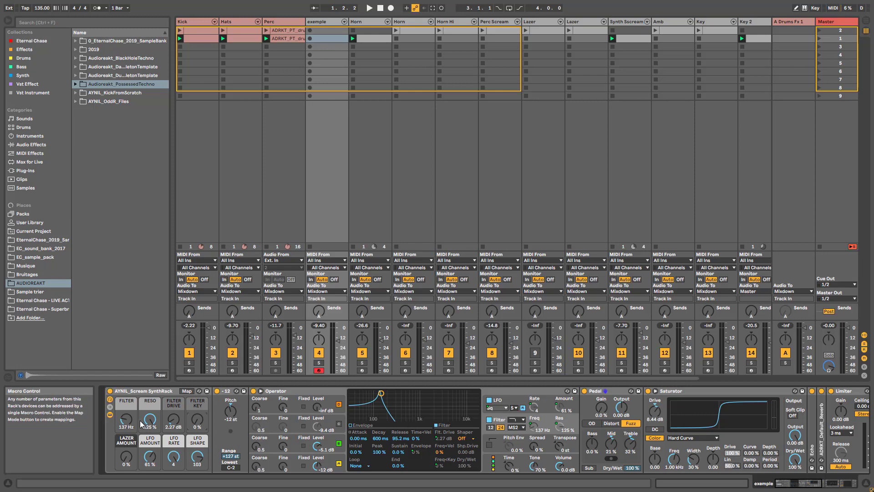
{"action": "mouse_move", "coordinate": [127, 420]}
{"action": "left_mouse_down"}
{"action": "mouse_move", "coordinate": [127, 392]}
{"action": "mouse_move", "coordinate": [126, 421]}
{"action": "left_mouse_up"}
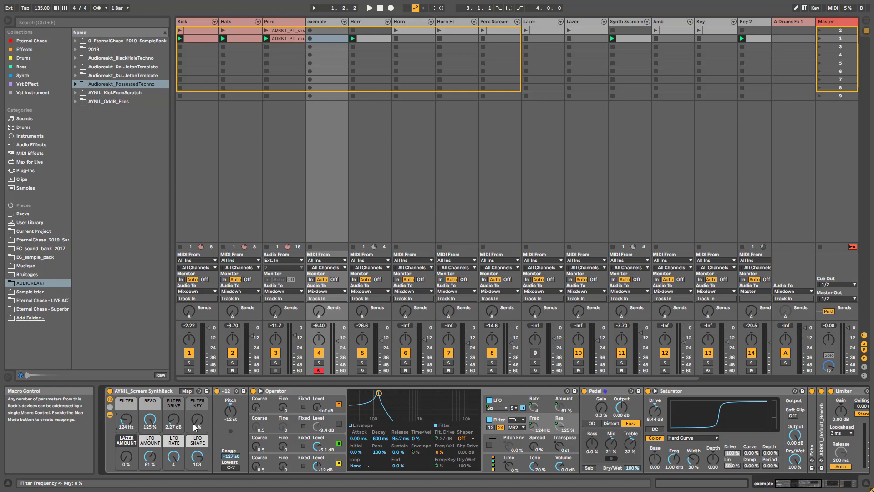
- Compare the FILTER KEY macro at 0 % and 100 % at the low filter frequency, leaving it at 100 %
{"action": "left_click_drag", "start_coordinate": [198, 425], "coordinate": [198, 380]}
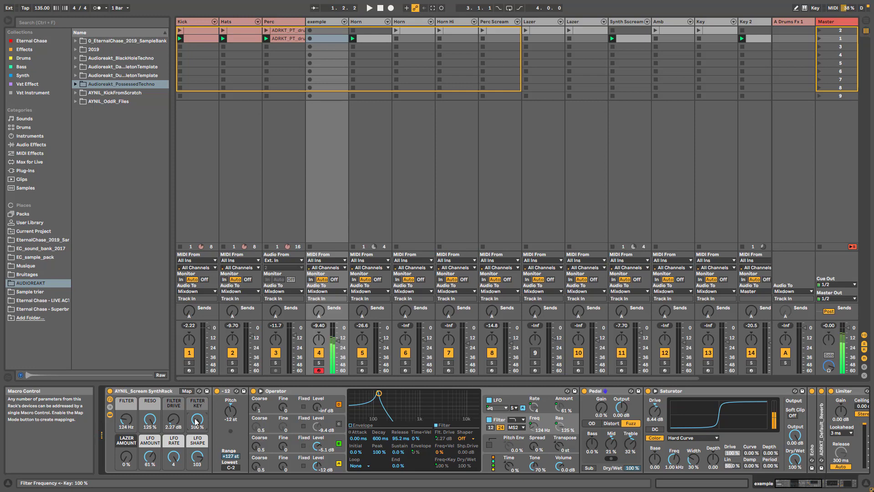
{"action": "left_click_drag", "start_coordinate": [196, 421], "coordinate": [196, 467]}
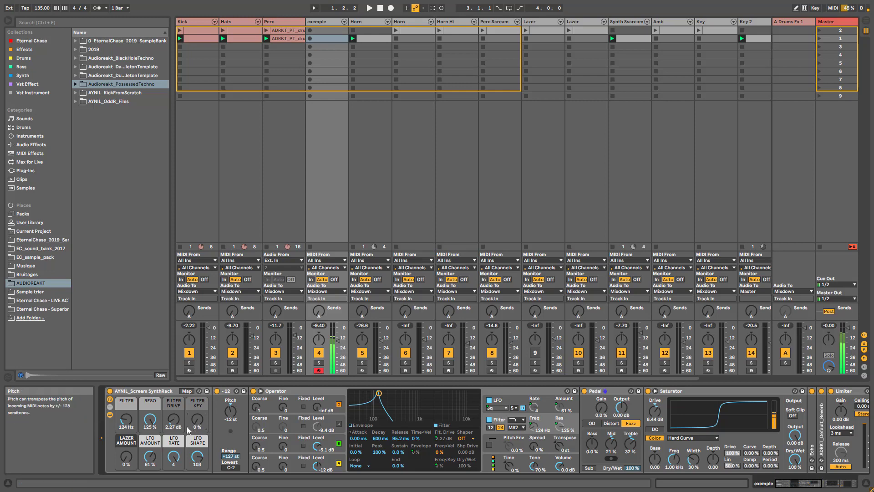
{"action": "left_click_drag", "start_coordinate": [197, 423], "coordinate": [197, 377]}
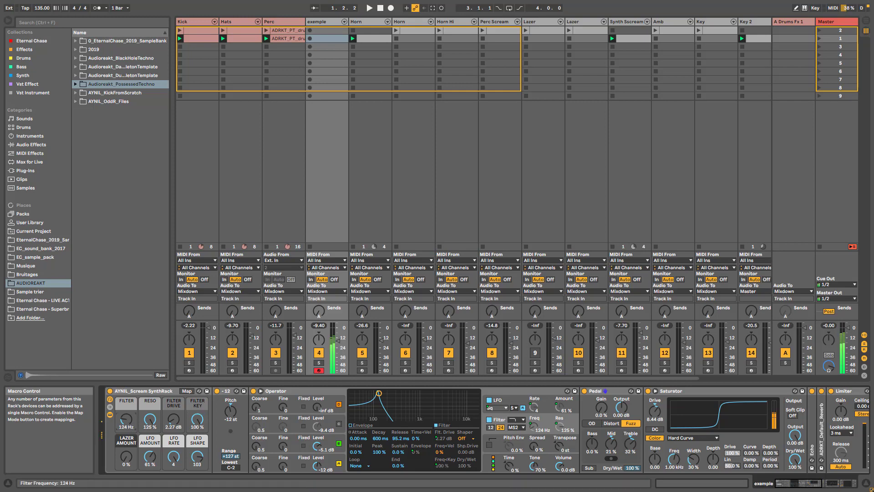
- Raise FILTER to about 845 Hz, lower FILTER KEY for comparison and return it to 100 %
{"action": "left_click_drag", "start_coordinate": [126, 419], "coordinate": [127, 401]}
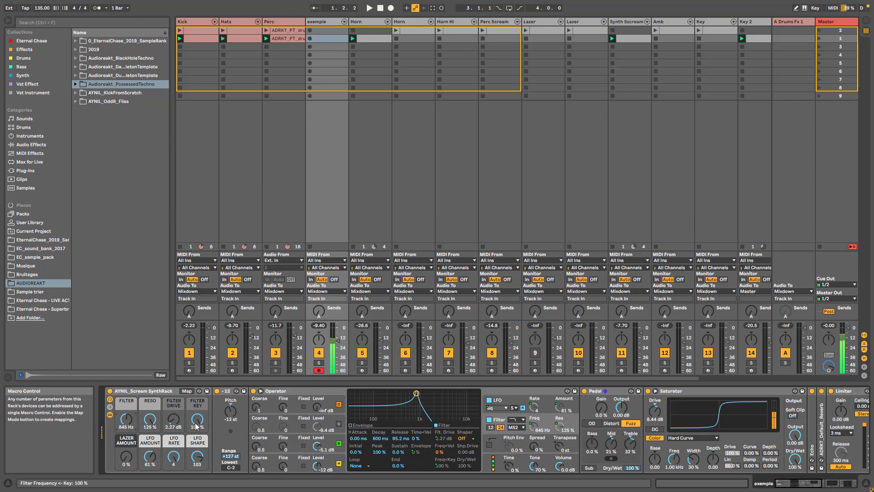
{"action": "left_click_drag", "start_coordinate": [197, 422], "coordinate": [197, 455]}
{"action": "left_click_drag", "start_coordinate": [197, 418], "coordinate": [197, 401]}
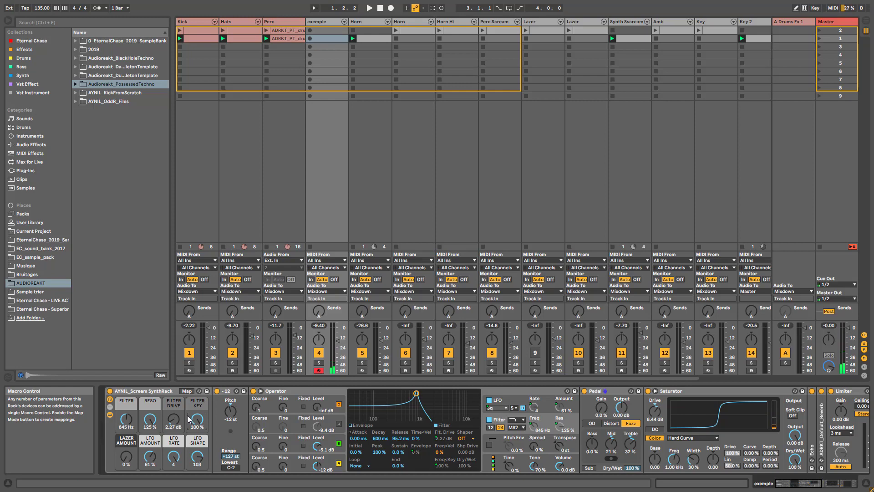
- Select Operator's oscillator A and filter sections in turn, and display the filter envelope curve
{"action": "left_click", "coordinate": [299, 468]}
{"action": "left_click", "coordinate": [490, 421]}
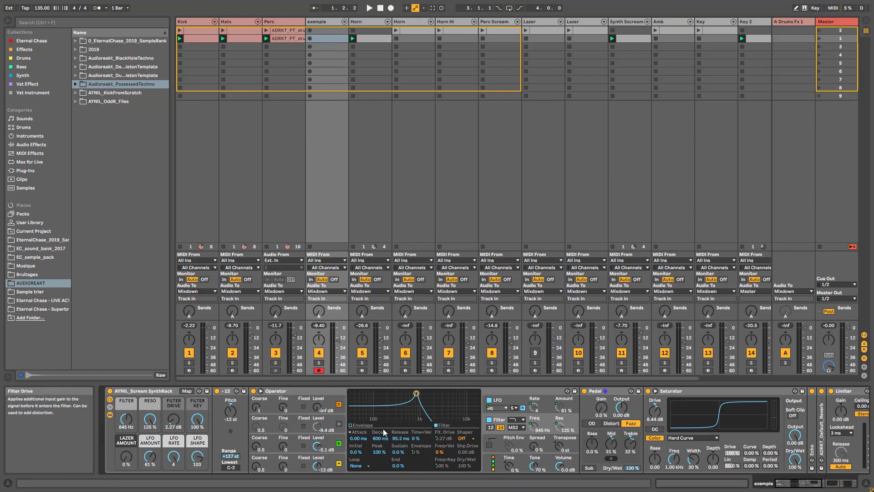
{"action": "left_click", "coordinate": [415, 453]}
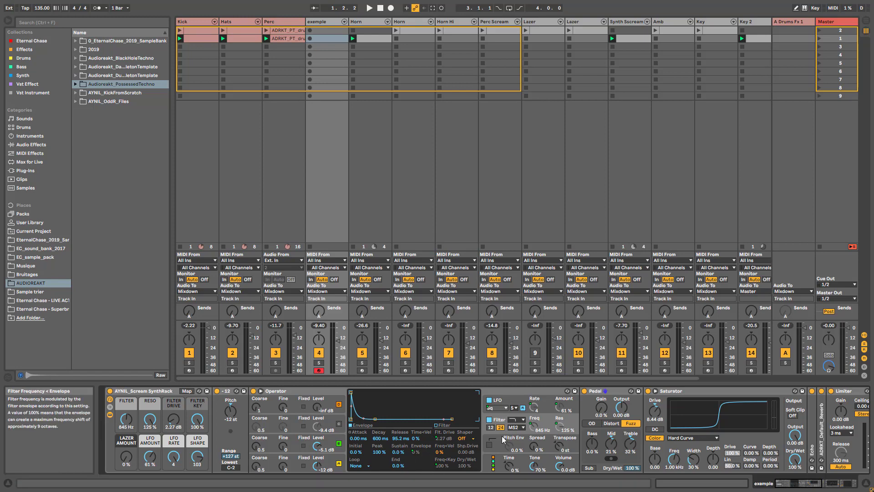
- Set LAZER AMOUNT to 100 % and LFO AMOUNT to 0 %, and try filter envelope decays of 1.15 s and 345 ms
{"action": "left_click", "coordinate": [577, 433]}
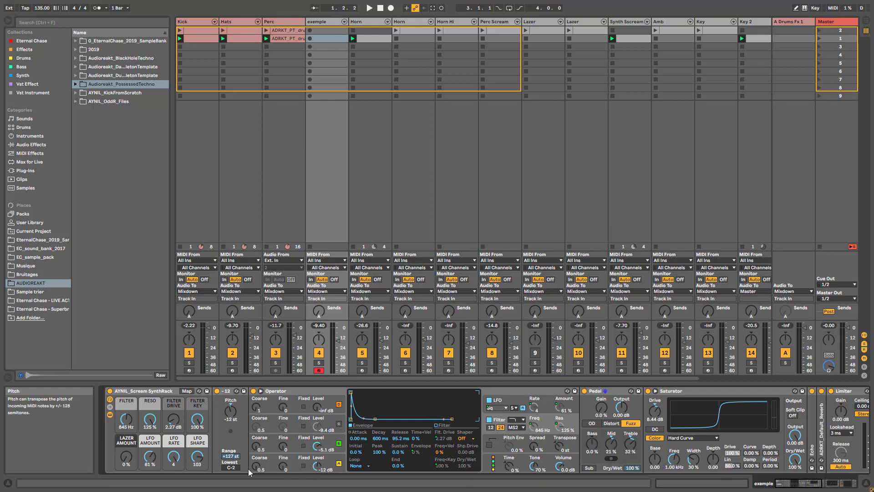
{"action": "left_click_drag", "start_coordinate": [126, 456], "coordinate": [126, 410]}
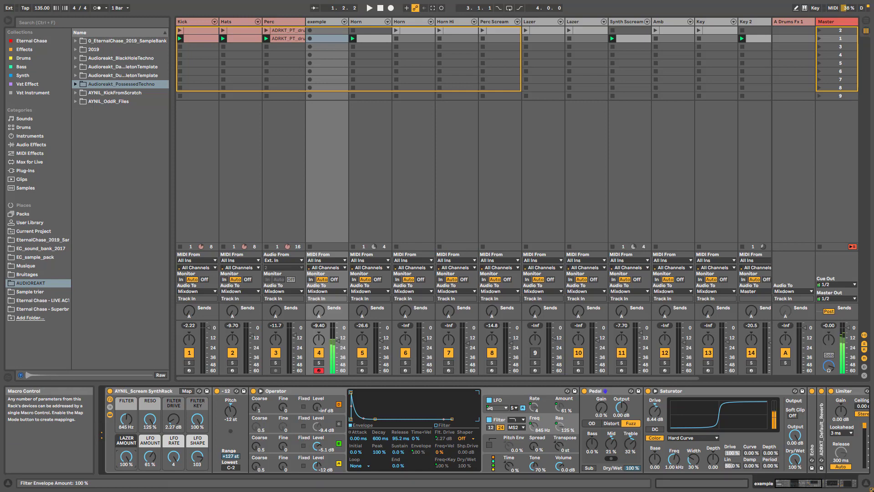
{"action": "left_click_drag", "start_coordinate": [151, 457], "coordinate": [152, 487]}
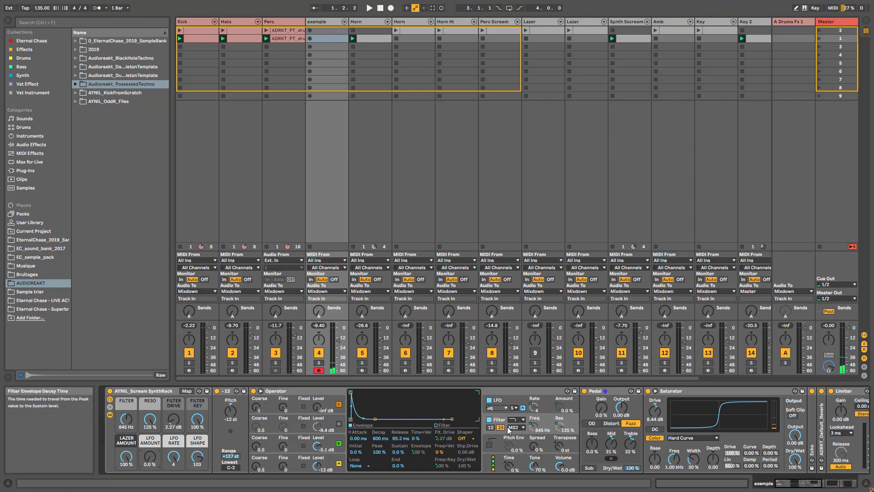
{"action": "mouse_move", "coordinate": [380, 438]}
{"action": "left_mouse_down"}
{"action": "mouse_move", "coordinate": [381, 464]}
{"action": "mouse_move", "coordinate": [381, 435]}
{"action": "left_mouse_up"}
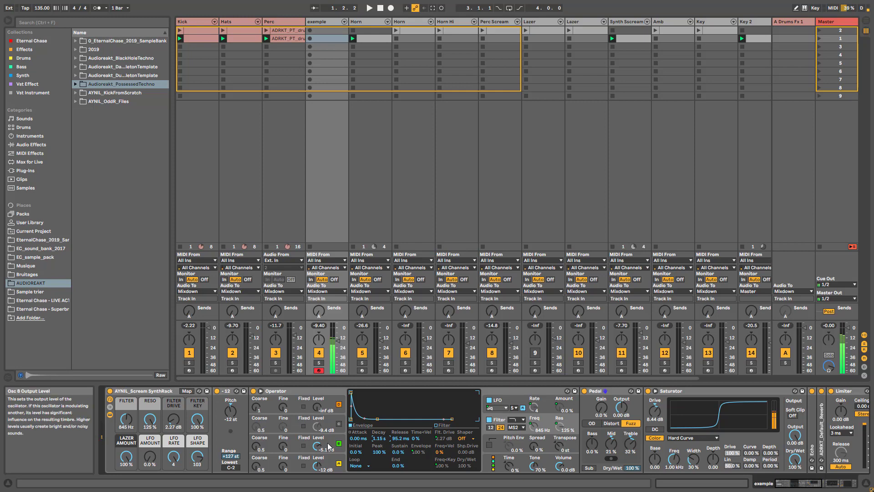
{"action": "left_click_drag", "start_coordinate": [381, 443], "coordinate": [381, 450]}
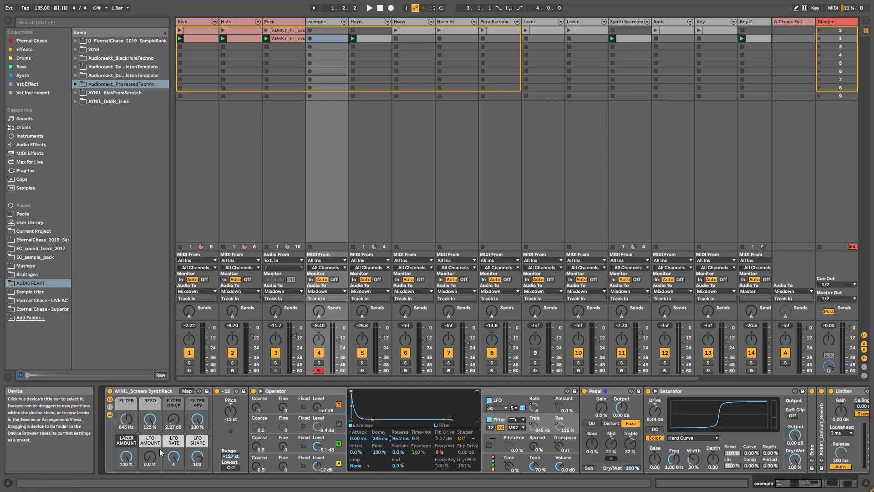
- Display Operator's LFO settings, set LAZER AMOUNT back to 0 % and lower LFO SHAPE to 97
{"action": "left_click", "coordinate": [517, 399]}
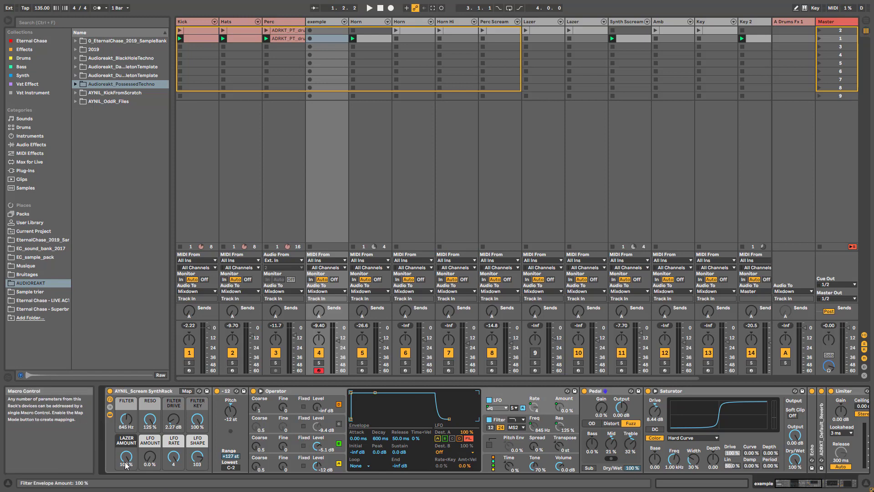
{"action": "left_click_drag", "start_coordinate": [126, 462], "coordinate": [126, 487]}
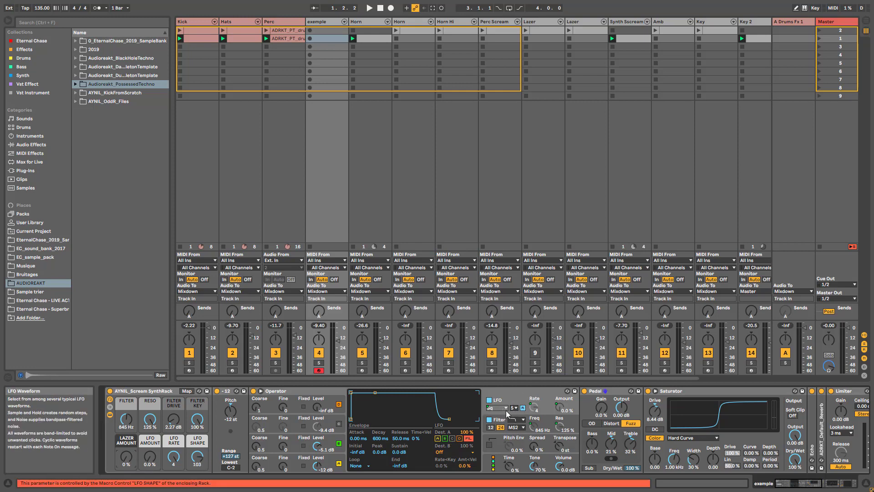
{"action": "left_click_drag", "start_coordinate": [197, 456], "coordinate": [197, 460]}
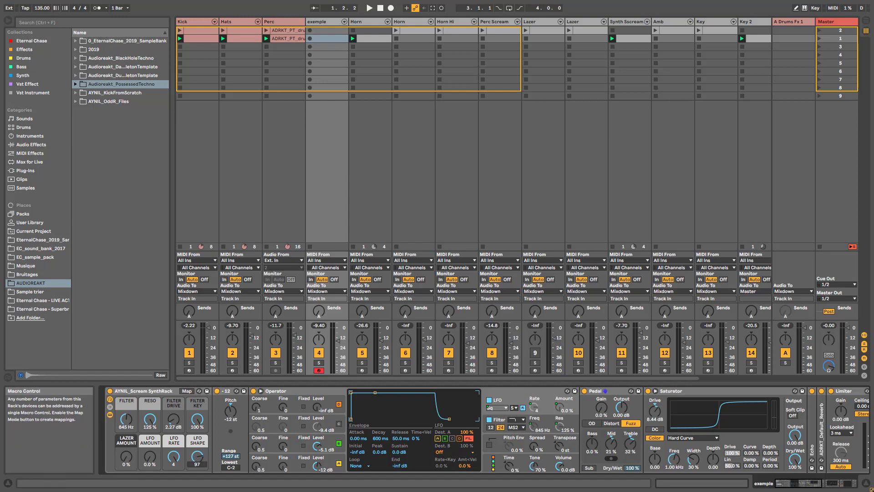
- Unmap Operator's LFO waveform from its macro, list the available waveforms and map it back to LFO SHAPE
{"action": "right_click", "coordinate": [504, 408]}
{"action": "left_click", "coordinate": [503, 407]}
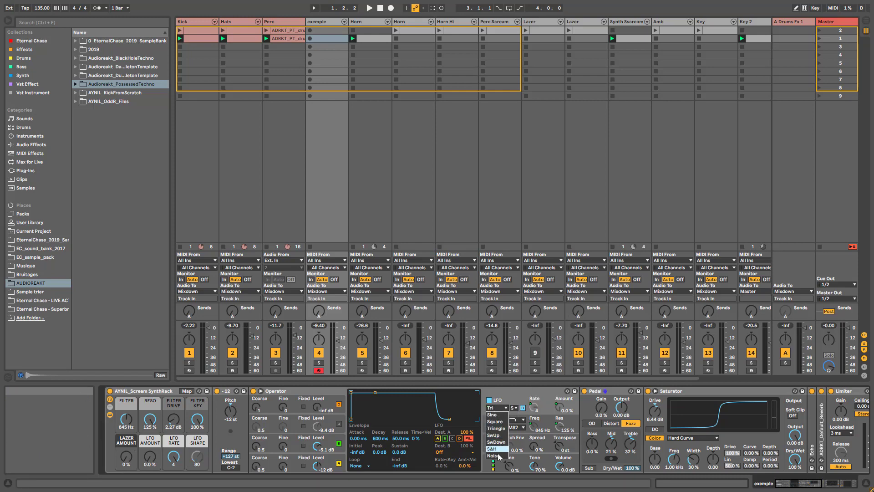
{"action": "right_click", "coordinate": [503, 407]}
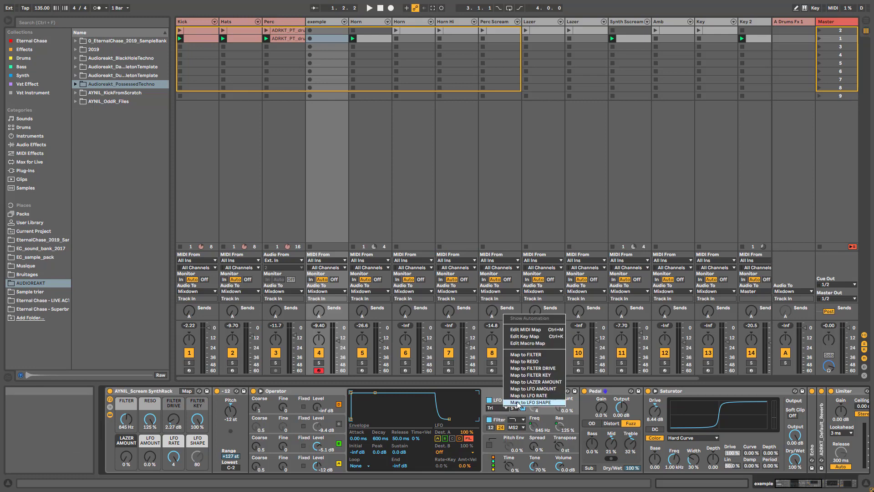
{"action": "left_click", "coordinate": [530, 401]}
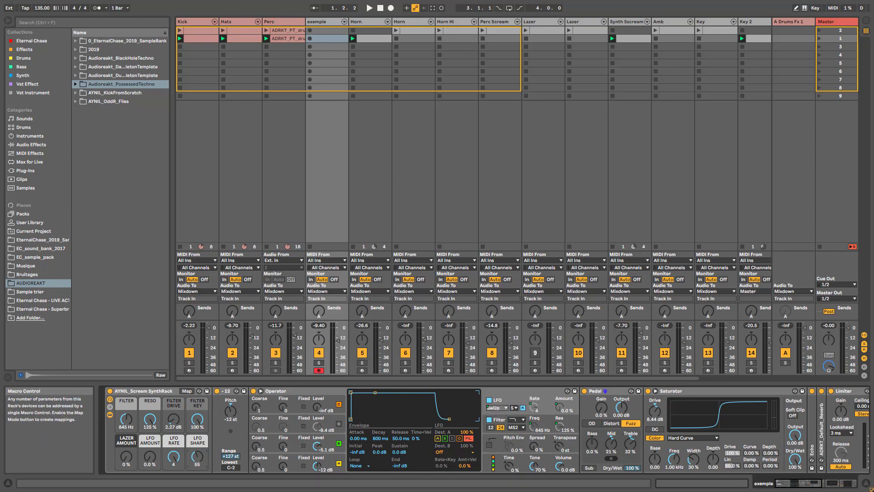
- Set LFO SHAPE to 41, LFO AMOUNT to 90 % and LFO RATE to 1/16
{"action": "left_click_drag", "start_coordinate": [197, 456], "coordinate": [150, 431]}
{"action": "left_click_drag", "start_coordinate": [169, 461], "coordinate": [169, 466]}
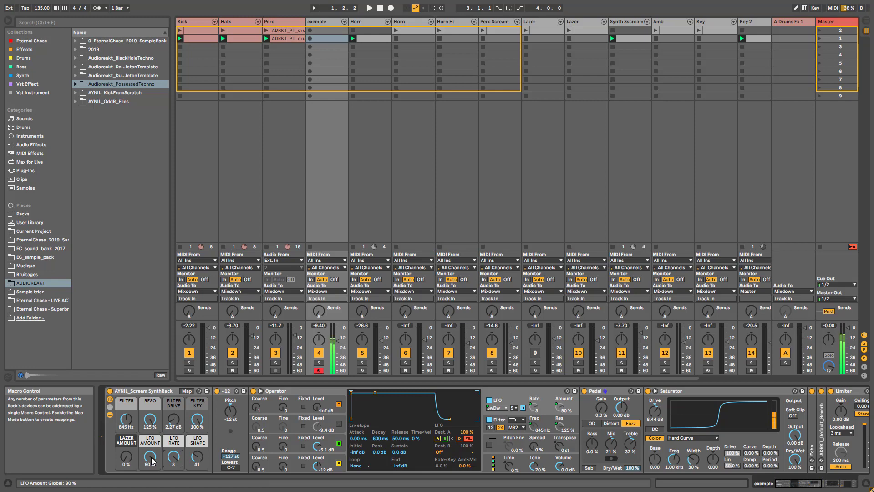
{"action": "left_click_drag", "start_coordinate": [174, 458], "coordinate": [174, 468]}
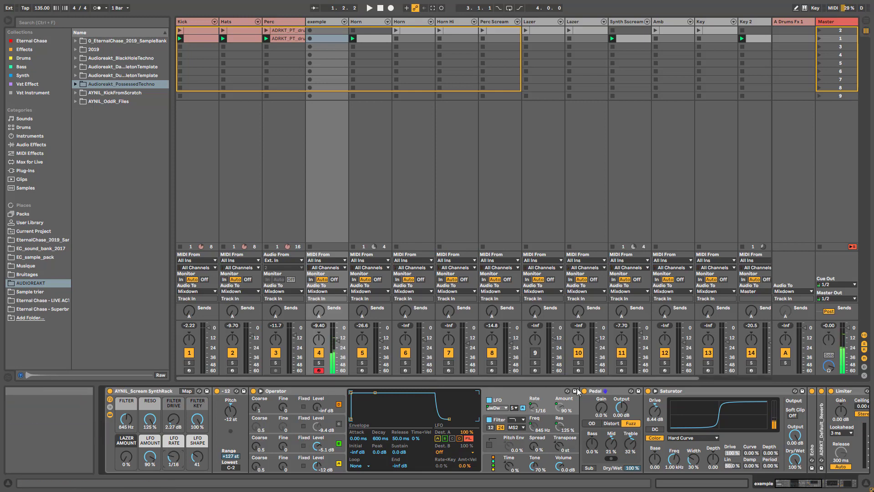
- Solo the Synth Scream, Kick, Hats and Perc tracks together during playback
{"action": "left_click", "coordinate": [622, 362]}
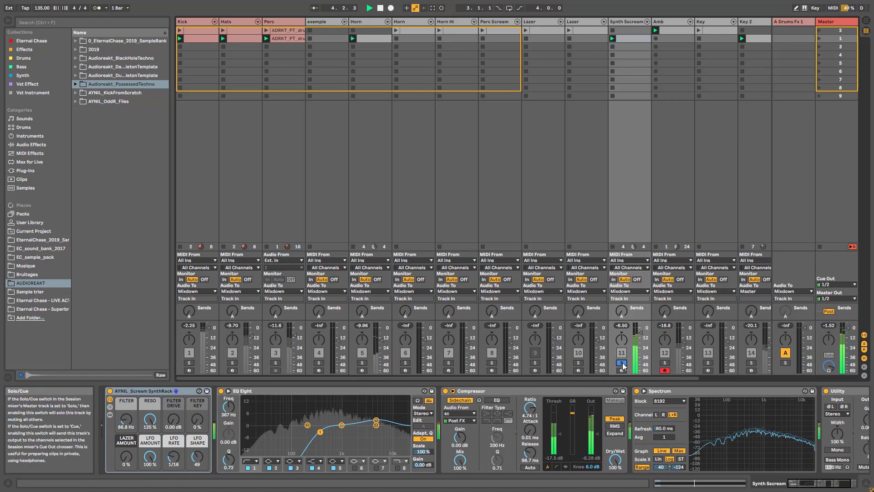
{"action": "left_click", "coordinate": [189, 363]}
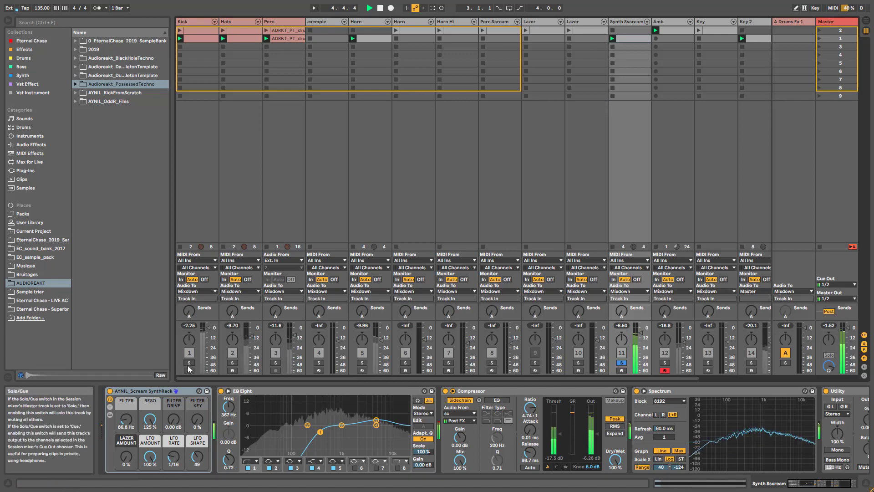
{"action": "left_click", "coordinate": [232, 363]}
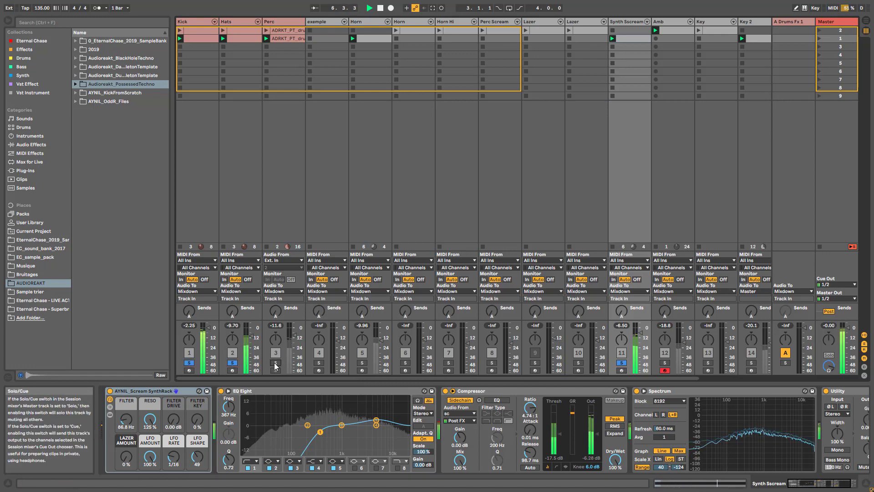
{"action": "left_click", "coordinate": [276, 362]}
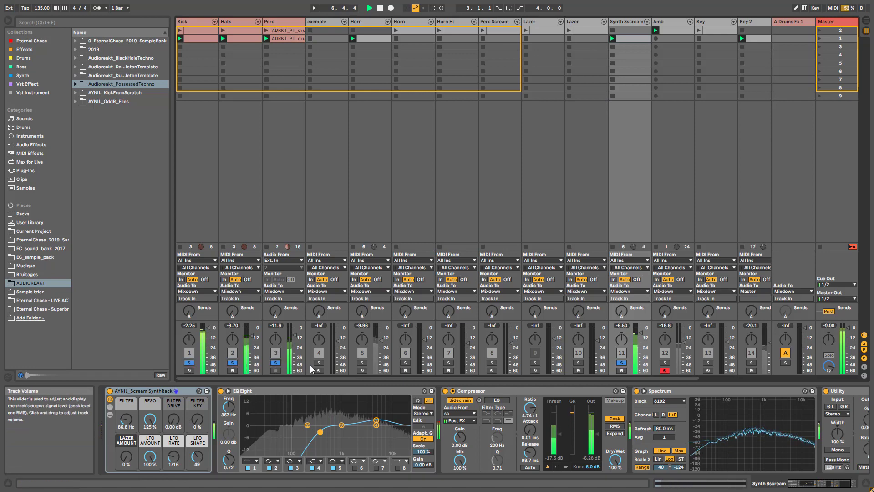
- Compare the drums without and with the Synth Scream track by toggling its solo, and stop playback
{"action": "left_click", "coordinate": [623, 364]}
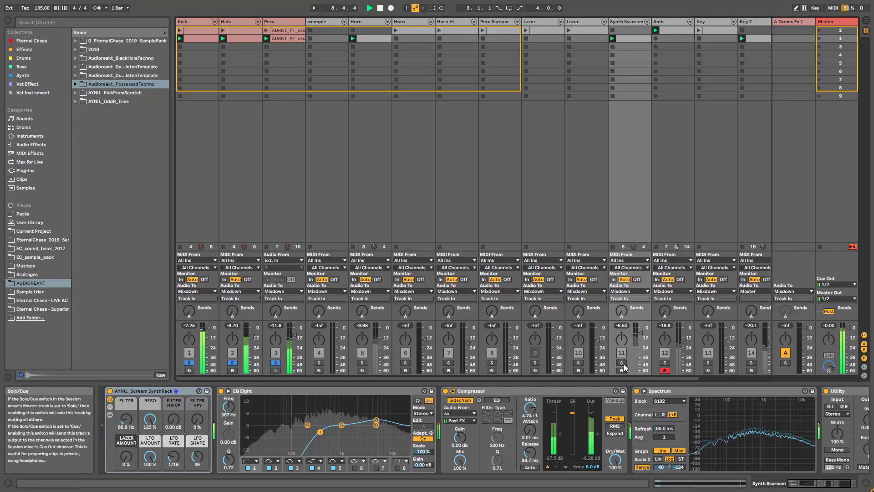
{"action": "left_click", "coordinate": [623, 363]}
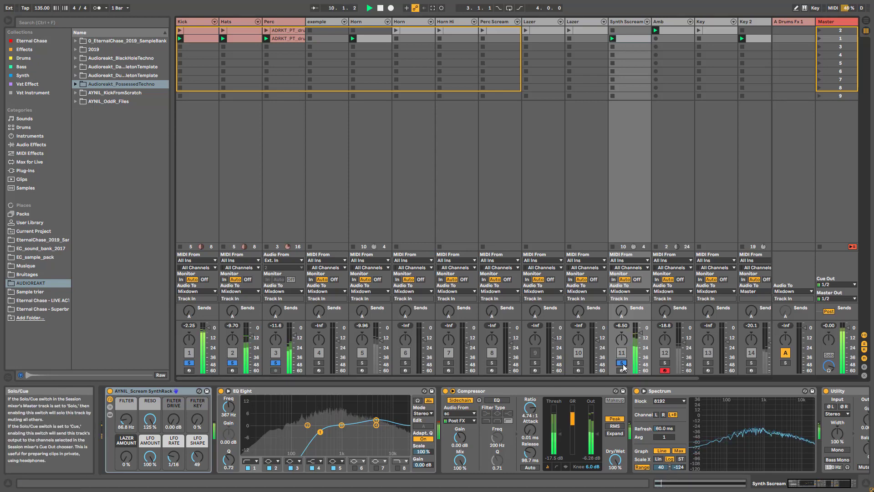
{"action": "key", "text": "b"}
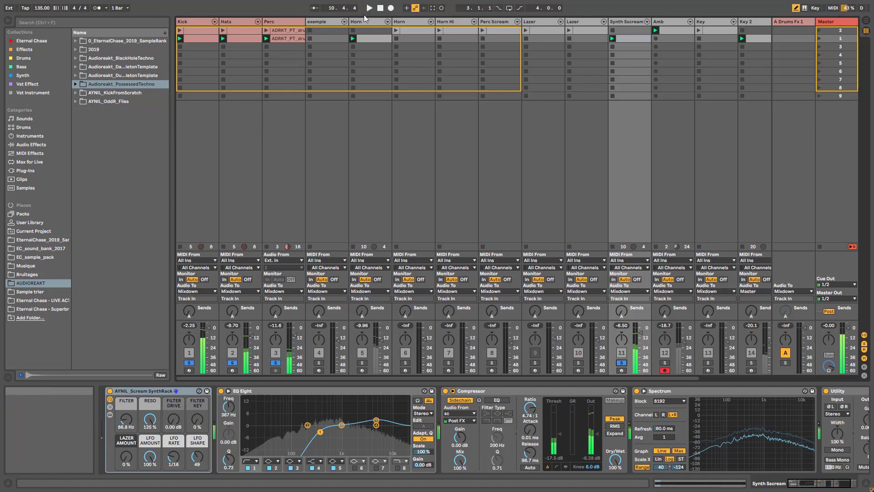
- Clear the solos and arm the Horn track to play it, then arm and solo the exemple track instead
{"action": "left_click", "coordinate": [366, 21]}
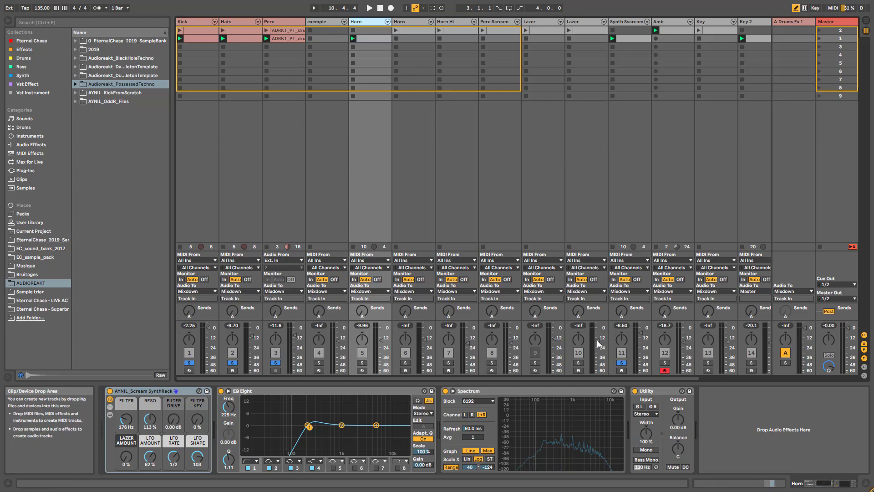
{"action": "left_click", "coordinate": [622, 362]}
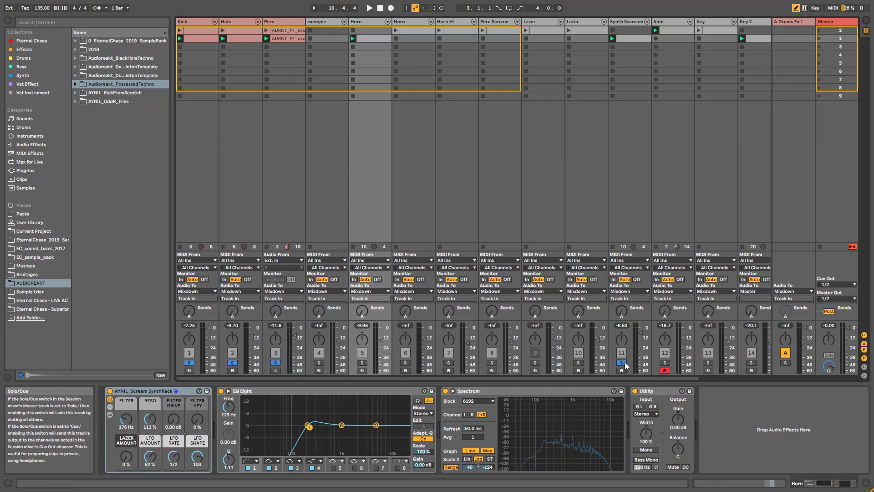
{"action": "left_click", "coordinate": [362, 370]}
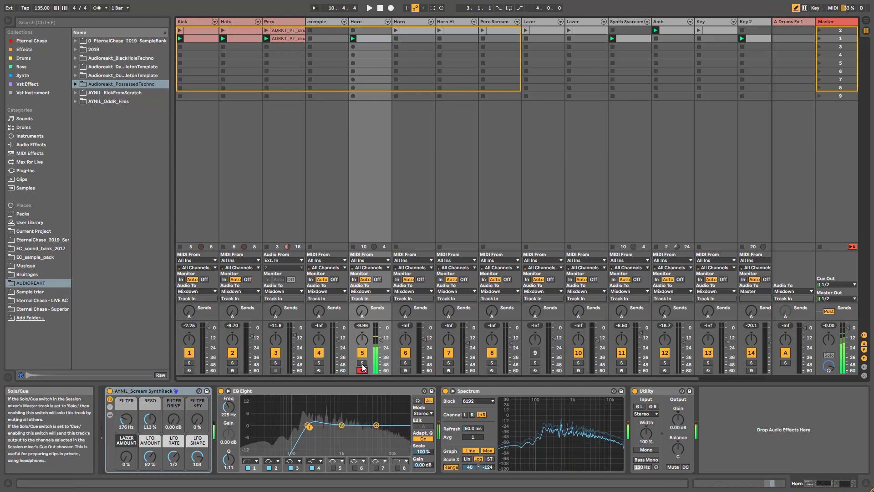
{"action": "left_click", "coordinate": [319, 370]}
{"action": "left_click", "coordinate": [319, 363]}
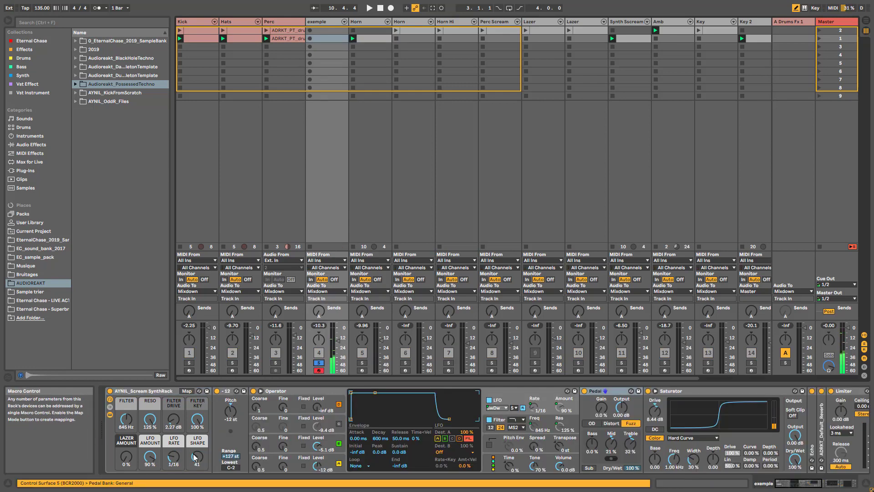
- Set LFO AMOUNT to 100 %, LFO SHAPE to 111, LFO RATE to 1/4, FILTER KEY to 0 % and FILTER to 64.1 Hz
{"action": "left_click_drag", "start_coordinate": [176, 461], "coordinate": [155, 460]}
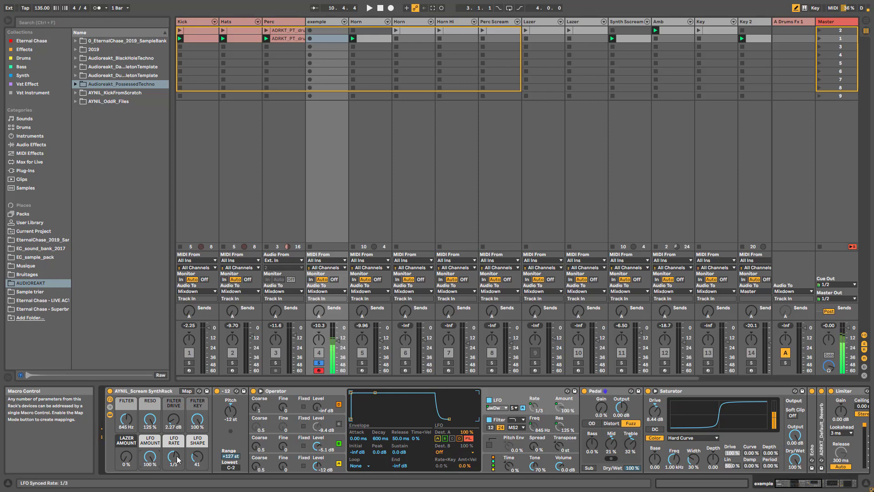
{"action": "left_click_drag", "start_coordinate": [197, 418], "coordinate": [197, 438]}
{"action": "double_click", "coordinate": [197, 421]}
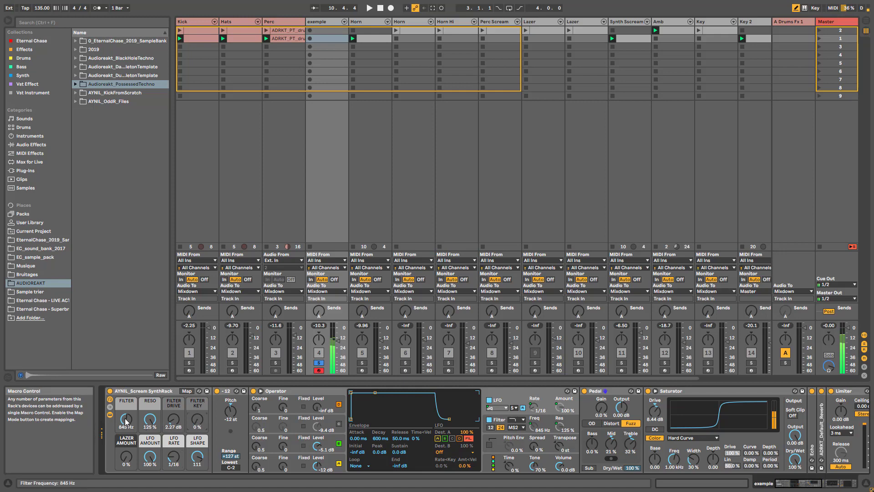
{"action": "left_click_drag", "start_coordinate": [126, 419], "coordinate": [126, 430]}
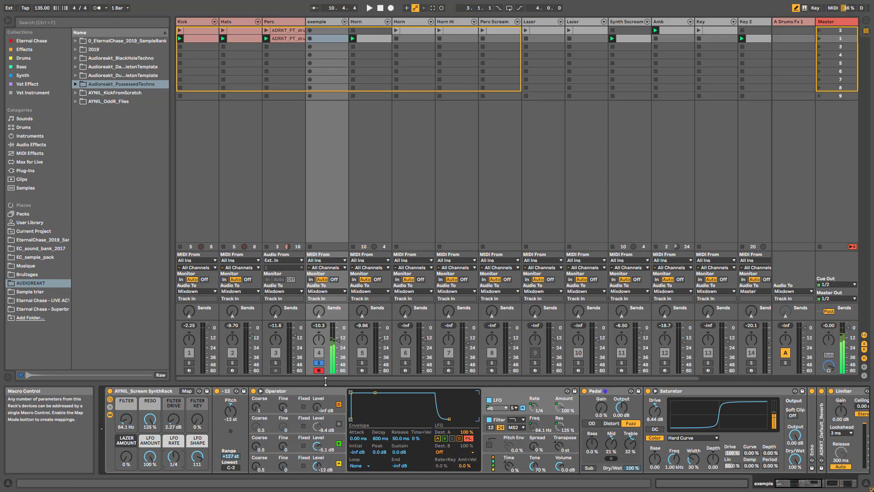
- Play the exemple synth with the Kick also soloed, setting FILTER to 91.3 Hz and LFO RATE to 1/3
{"action": "key", "text": "space"}
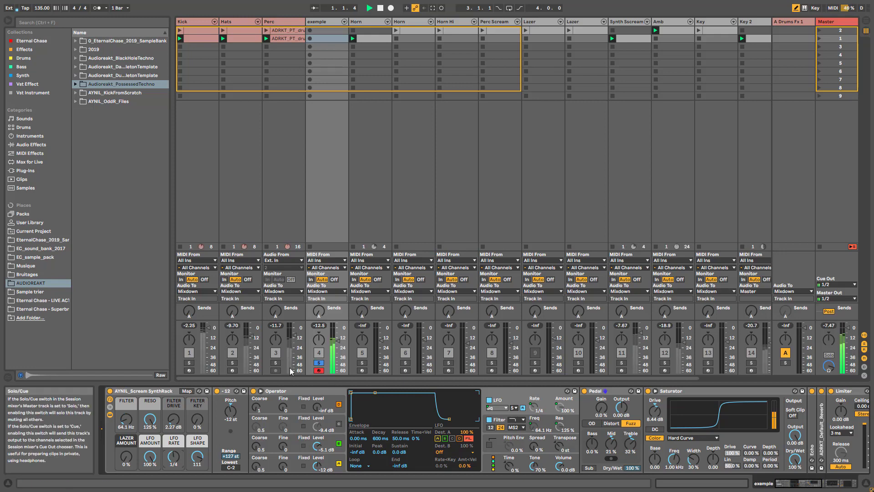
{"action": "left_click", "coordinate": [189, 363], "text": "ctrl"}
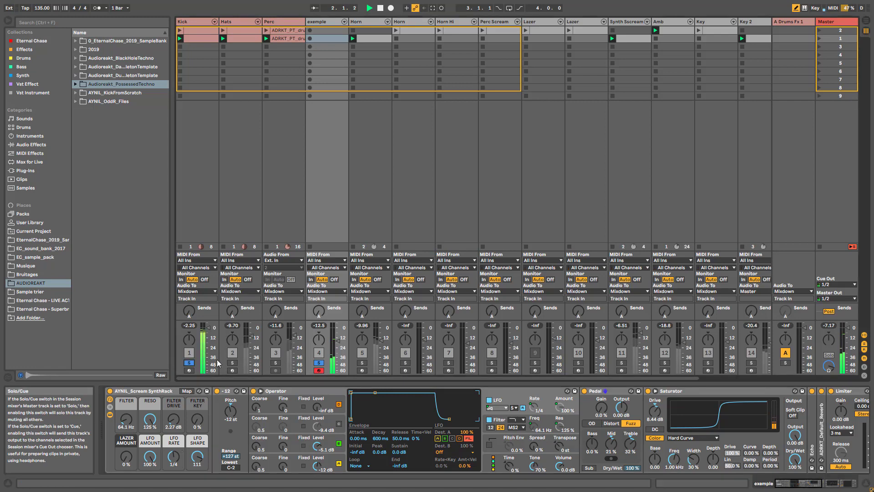
{"action": "left_click", "coordinate": [320, 363]}
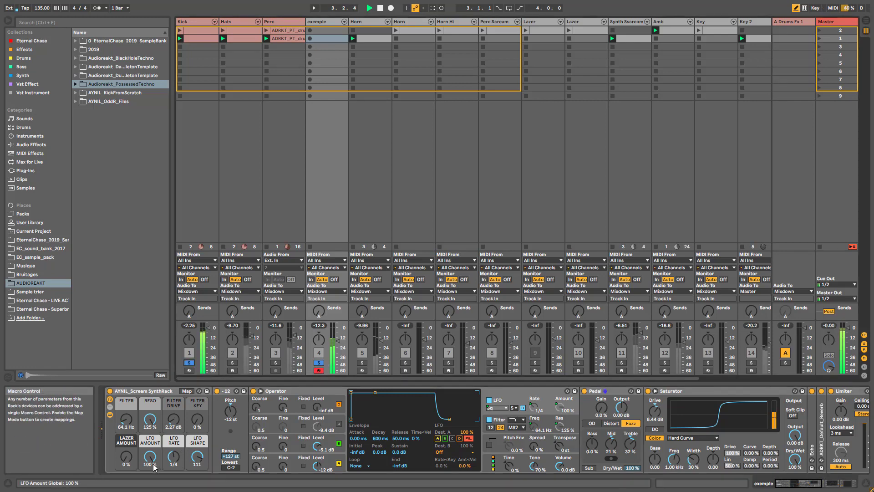
{"action": "left_click_drag", "start_coordinate": [150, 456], "coordinate": [150, 437]}
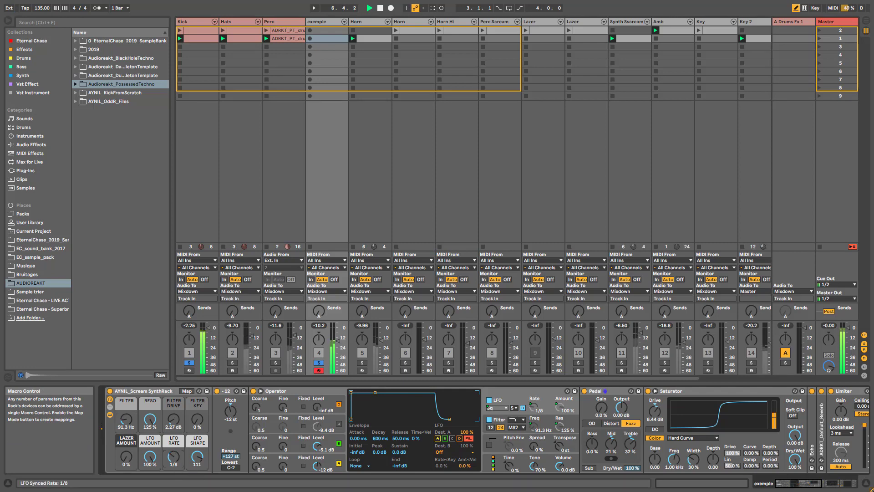
{"action": "left_click_drag", "start_coordinate": [173, 456], "coordinate": [173, 448]}
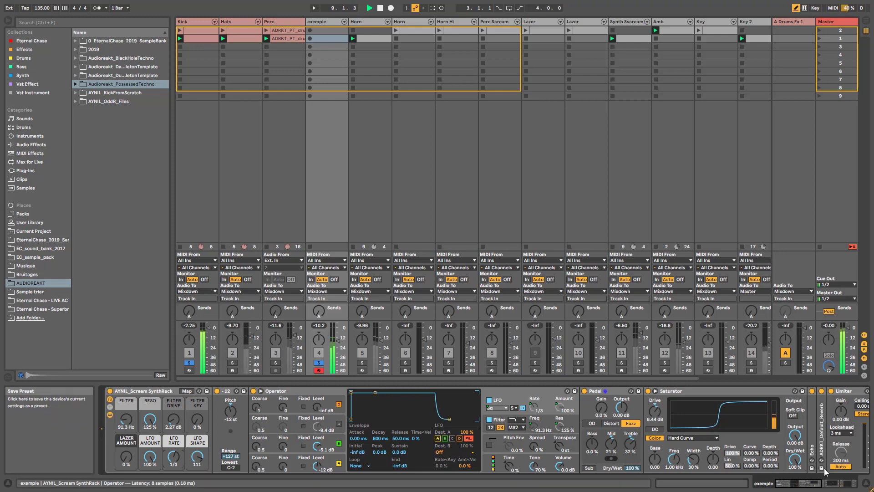
- Enable band 8 as a high cut in the exemple track's EQ Eight and set its frequency to 4.89 kHz
{"action": "left_click_drag", "start_coordinate": [807, 483], "coordinate": [836, 483]}
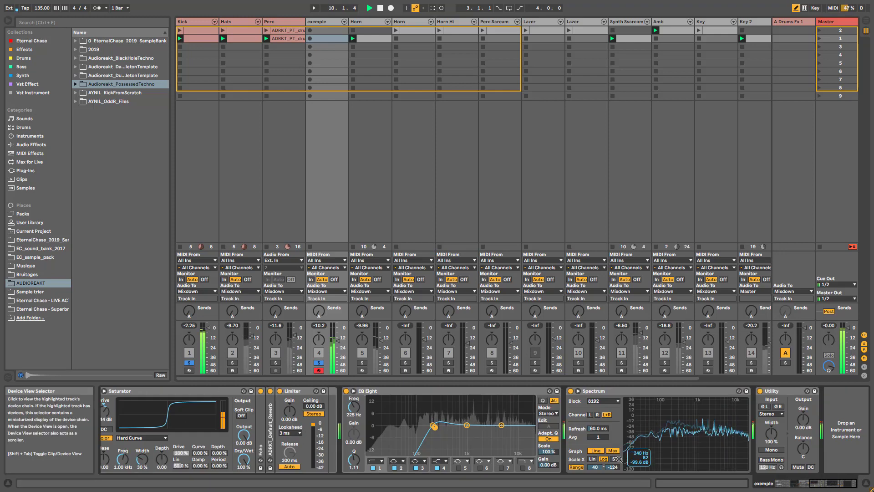
{"action": "left_click", "coordinate": [523, 467]}
{"action": "mouse_move", "coordinate": [354, 407]}
{"action": "left_mouse_down"}
{"action": "mouse_move", "coordinate": [354, 433]}
{"action": "mouse_move", "coordinate": [354, 417]}
{"action": "left_mouse_up"}
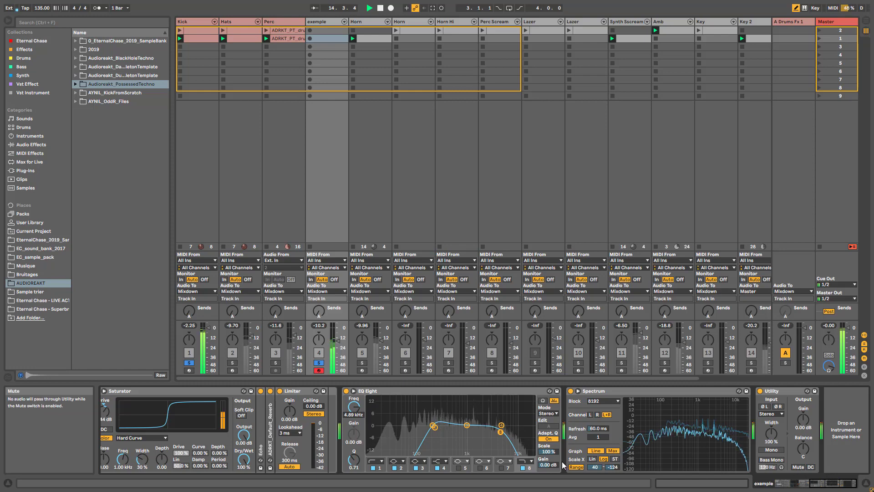
{"action": "left_click_drag", "start_coordinate": [836, 485], "coordinate": [795, 484]}
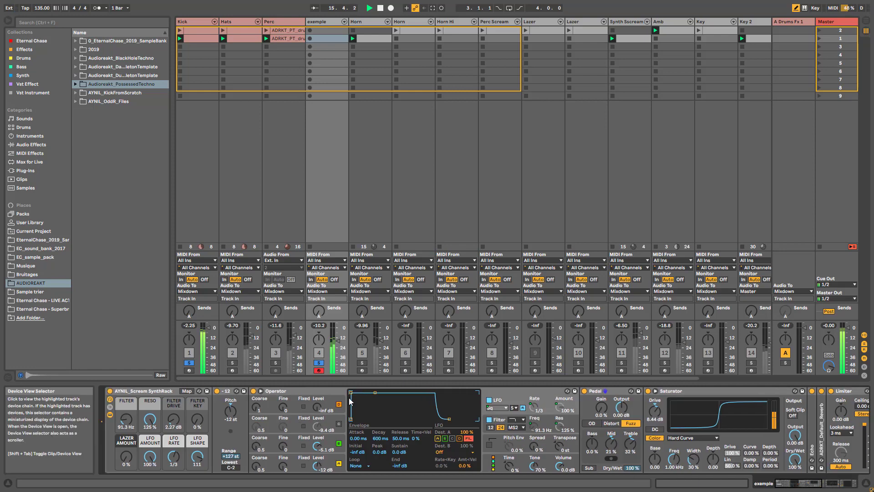
- Clear the exemple track's solo, set its LFO RATE macro to 1/48 and solo the track again
{"action": "left_click", "coordinate": [319, 362]}
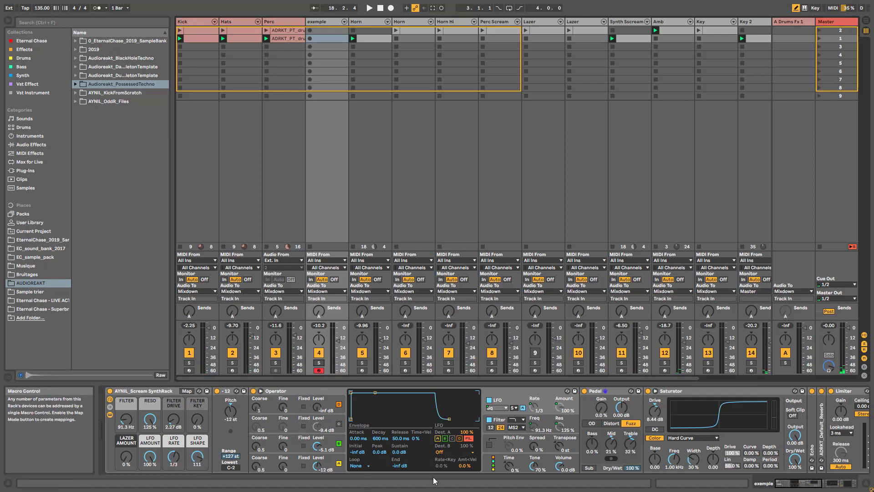
{"action": "left_click_drag", "start_coordinate": [170, 462], "coordinate": [170, 487]}
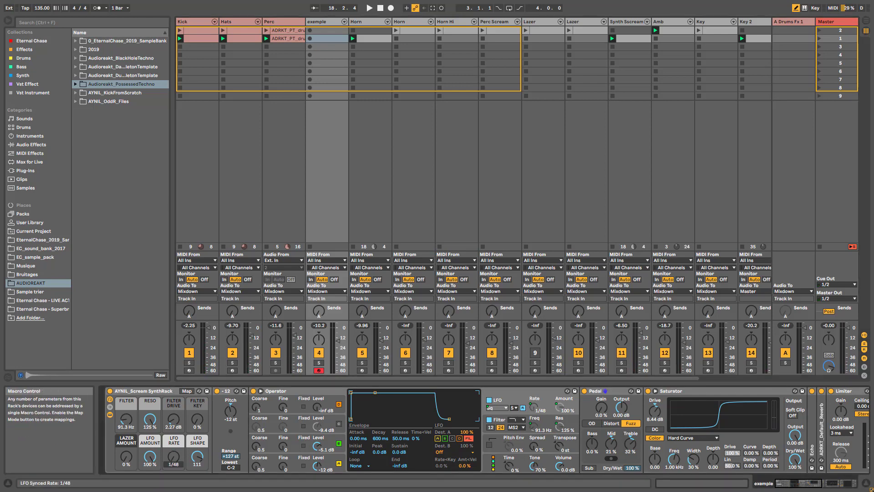
{"action": "left_click", "coordinate": [318, 362]}
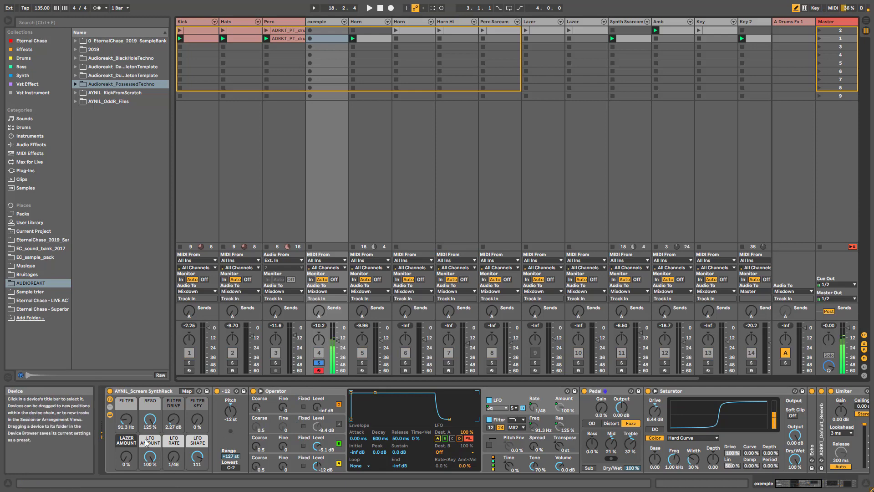
- Set the rack's FILTER to 137 Hz, RESO to 102 % and LFO AMOUNT to 47 % while playing the synth
{"action": "left_click_drag", "start_coordinate": [126, 419], "coordinate": [149, 426]}
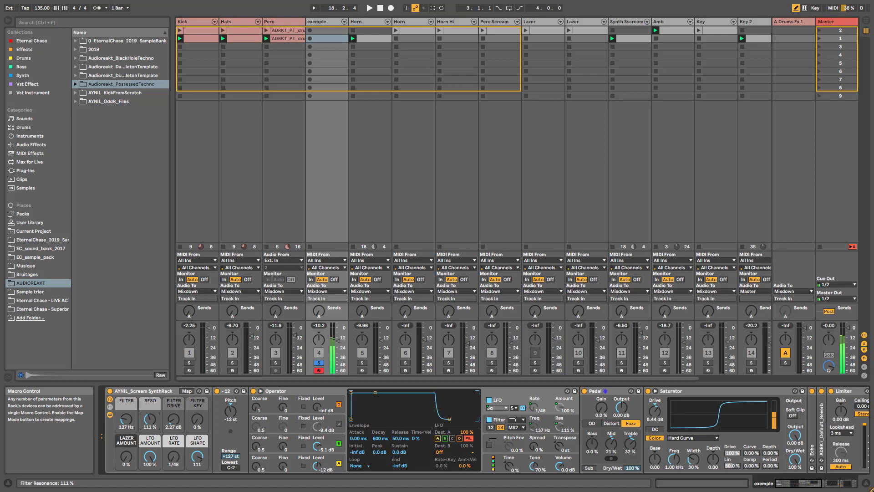
{"action": "left_click_drag", "start_coordinate": [150, 457], "coordinate": [150, 465]}
{"action": "left_click_drag", "start_coordinate": [150, 457], "coordinate": [149, 453]}
{"action": "left_click_drag", "start_coordinate": [150, 457], "coordinate": [150, 463]}
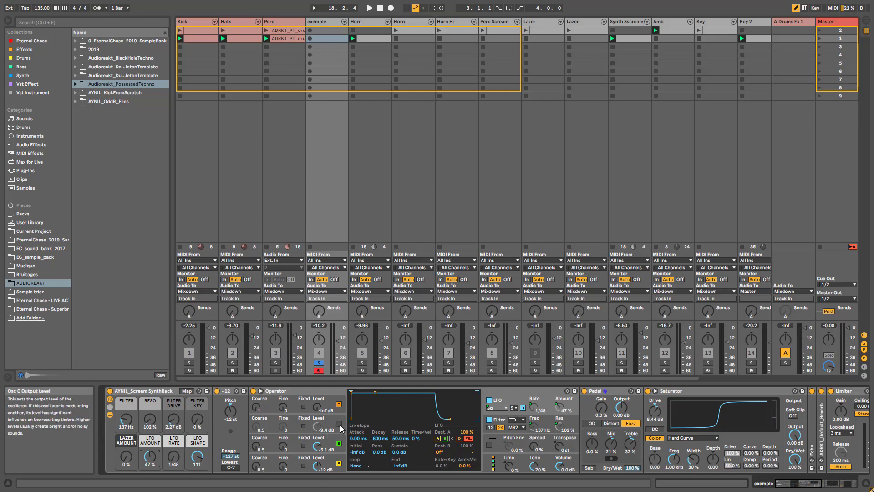
- Set Operator's oscillator B Coarse to 1, LFO AMOUNT to 0 %, FILTER to 70.9 Hz and RESO to 125 %
{"action": "left_click_drag", "start_coordinate": [259, 448], "coordinate": [259, 444]}
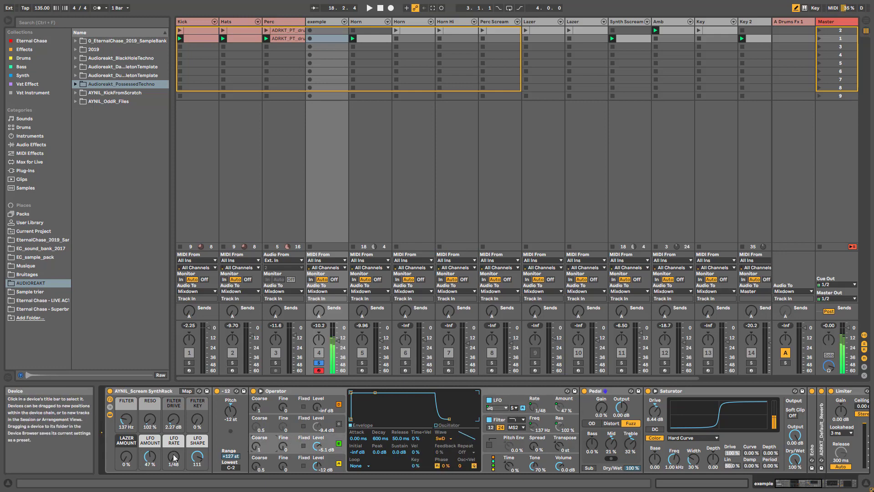
{"action": "left_click_drag", "start_coordinate": [153, 457], "coordinate": [154, 485]}
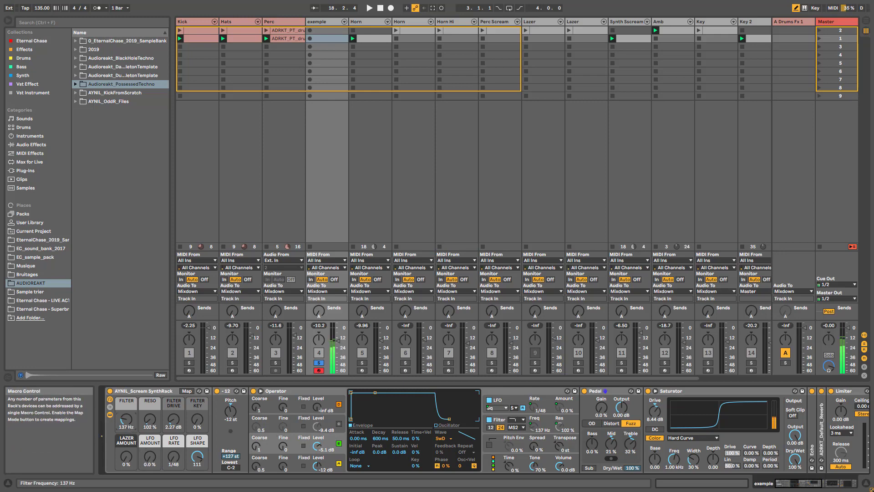
{"action": "left_click_drag", "start_coordinate": [129, 420], "coordinate": [197, 391]}
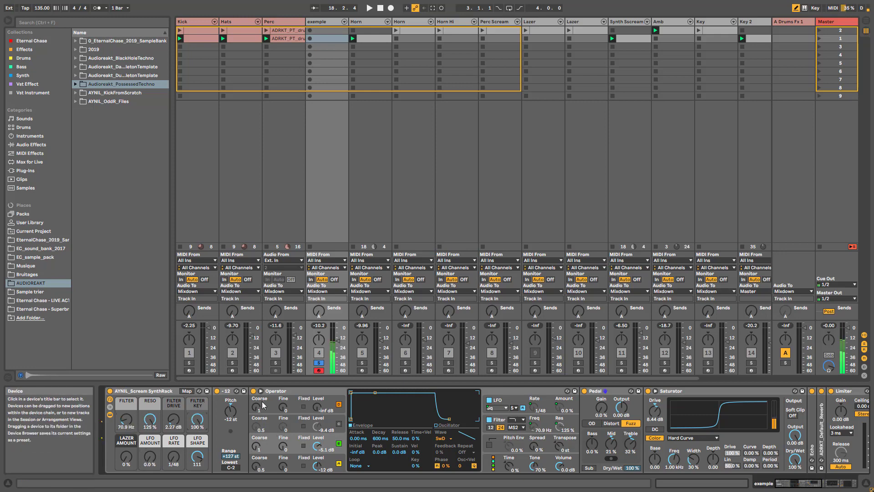
- Return oscillator B's Coarse to 0.5 and set the FILTER macro to 218 Hz
{"action": "left_click", "coordinate": [257, 471]}
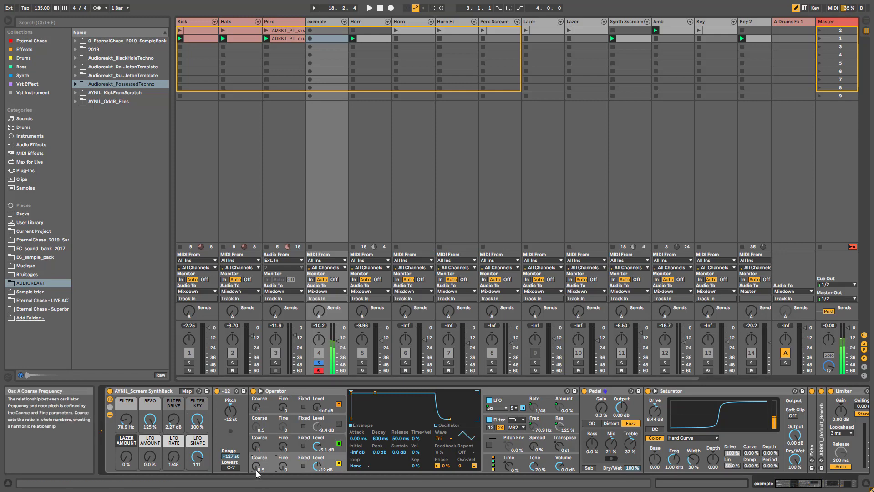
{"action": "left_click", "coordinate": [257, 447]}
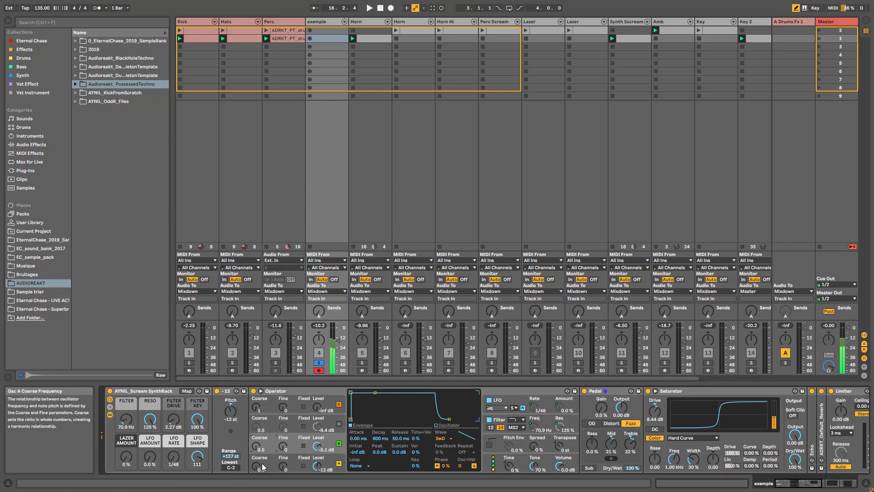
{"action": "left_click_drag", "start_coordinate": [126, 419], "coordinate": [127, 413]}
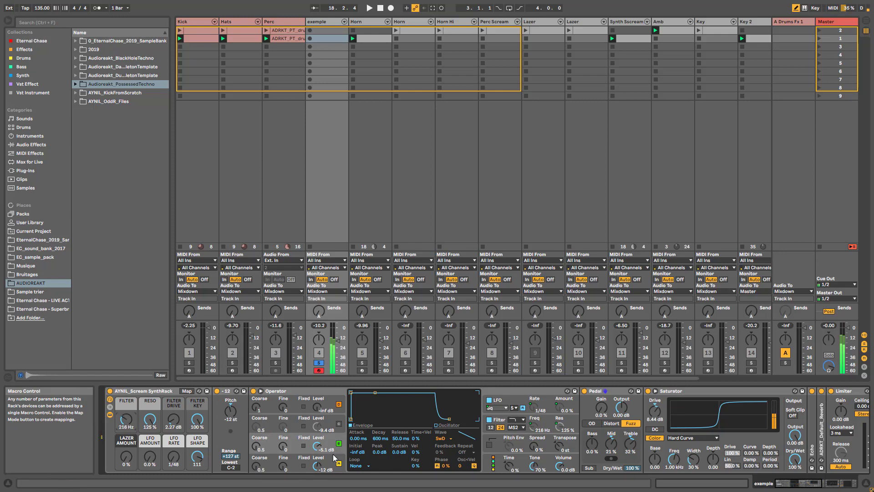
- Set oscillator A's Level to -8.6 dB, oscillator B's Fine to 635, RESO to 119 %, FILTER to 935 Hz and LFO AMOUNT to 61 %
{"action": "left_click_drag", "start_coordinate": [317, 465], "coordinate": [283, 435]}
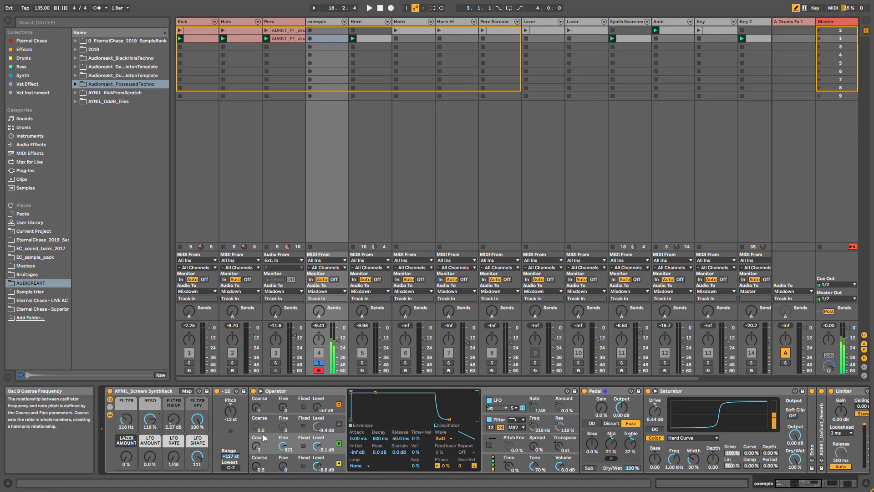
{"action": "left_click", "coordinate": [263, 467]}
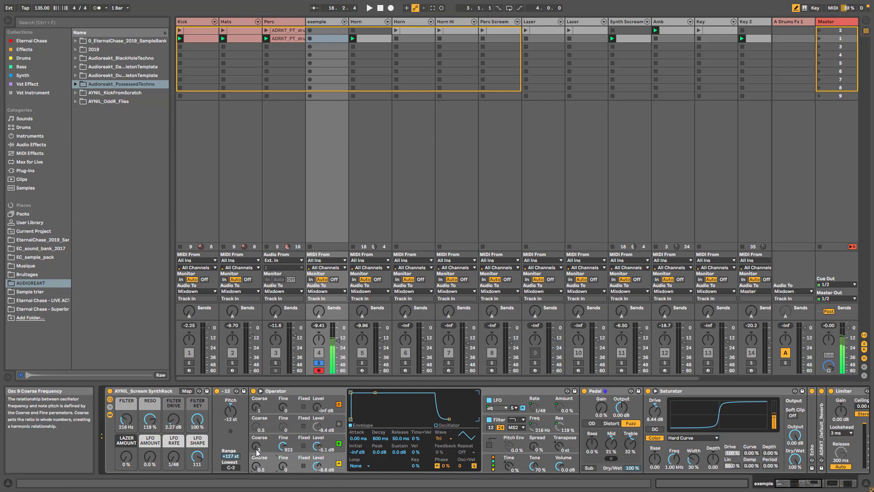
{"action": "left_click_drag", "start_coordinate": [126, 419], "coordinate": [126, 400]}
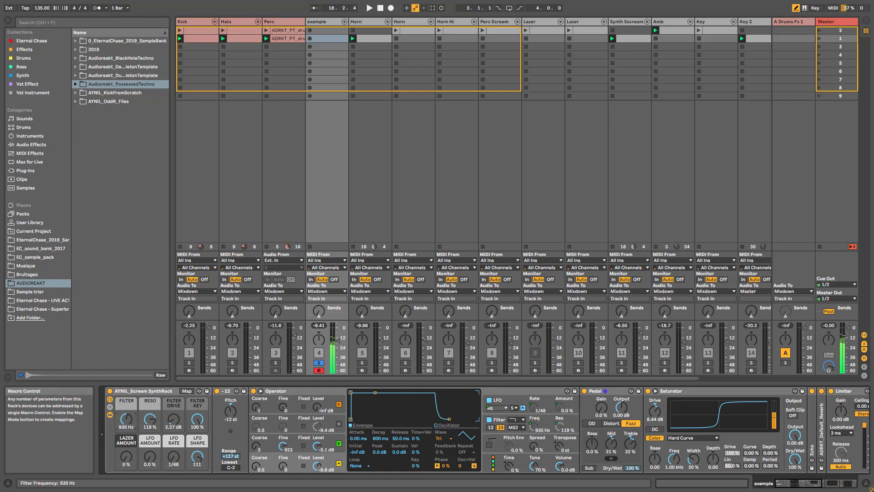
{"action": "left_click", "coordinate": [256, 448]}
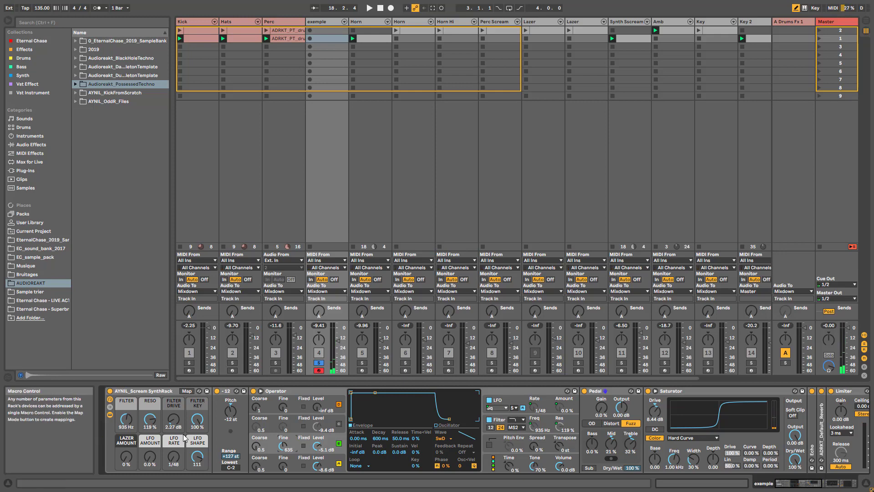
{"action": "left_click_drag", "start_coordinate": [151, 457], "coordinate": [151, 421]}
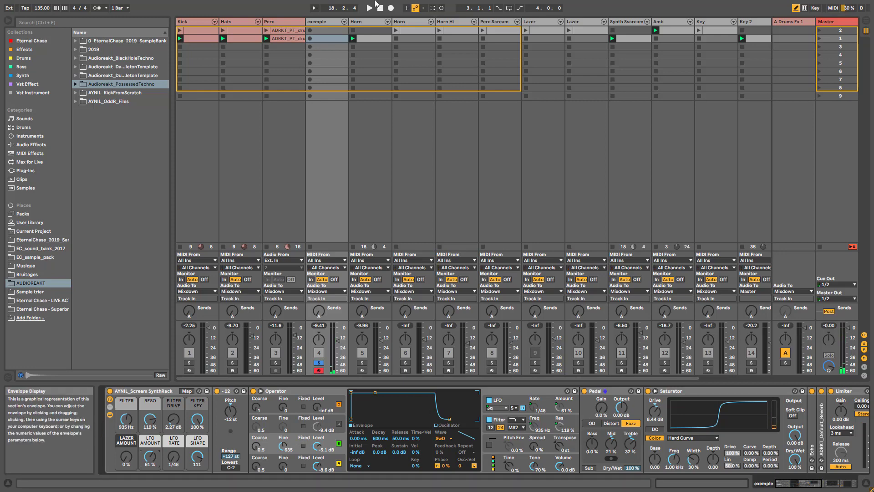
- Select and solo the Amb track, show the devices inside its AYNIL_Scream SynthRack and start playback
{"action": "left_click", "coordinate": [682, 22]}
{"action": "left_click", "coordinate": [665, 362]}
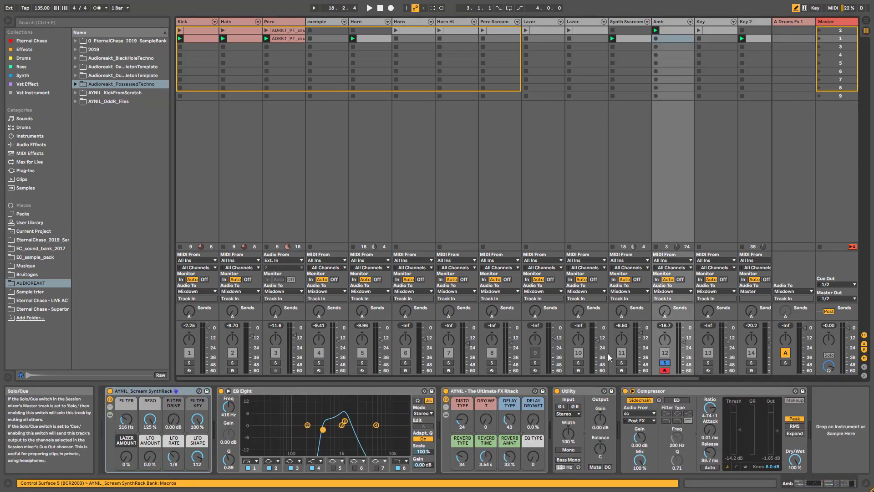
{"action": "left_click", "coordinate": [110, 414]}
{"action": "key", "text": "space"}
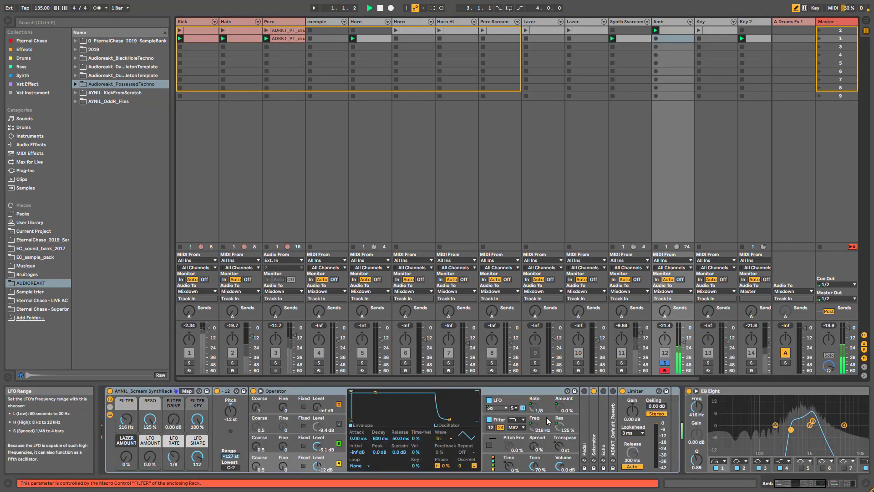
- Fold the Amb rack's Operator and unfold its Pedal and Saturator to examine their settings
{"action": "double_click", "coordinate": [286, 394]}
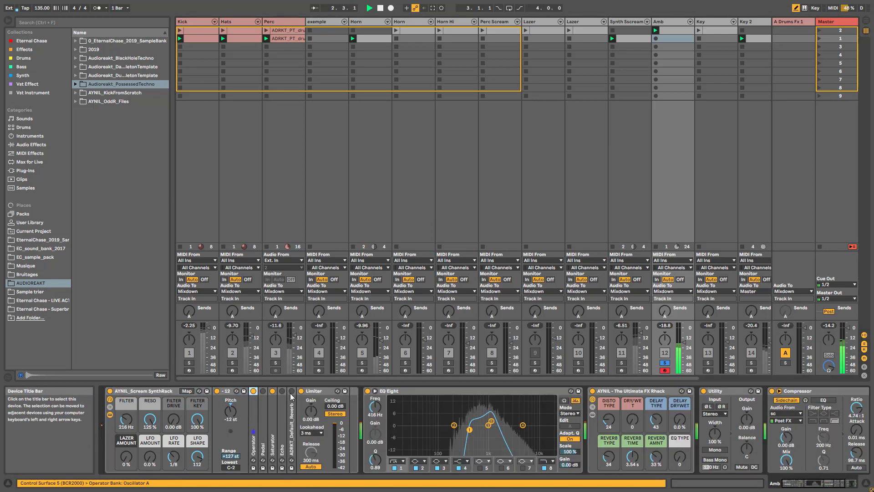
{"action": "double_click", "coordinate": [263, 425]}
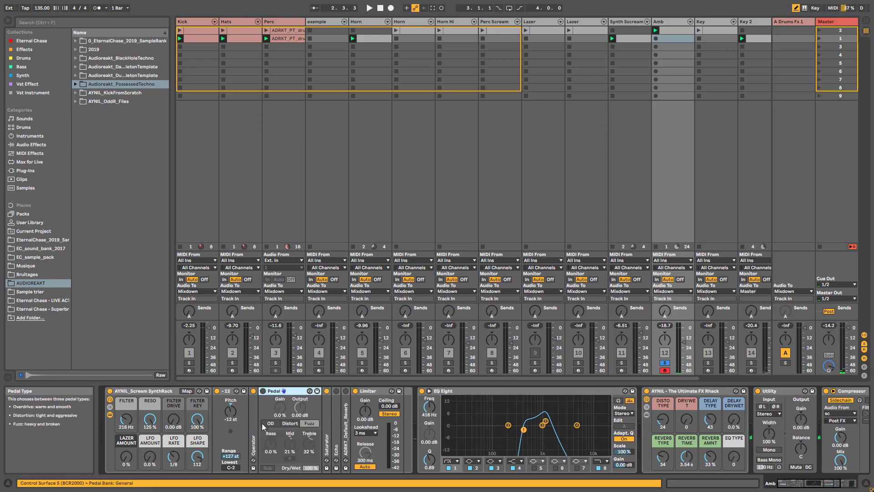
{"action": "double_click", "coordinate": [327, 437]}
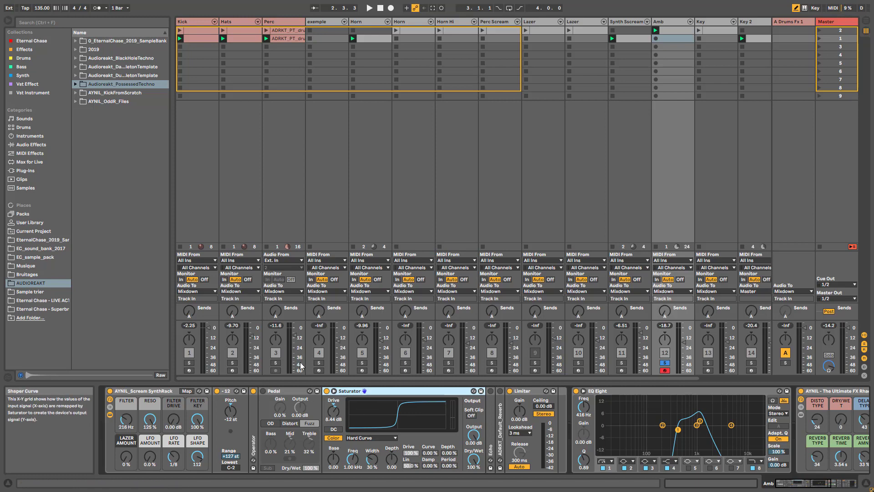
- Solo the exemple track again and turn off the Echo and ADRKT_Default_Reverb in its rack
{"action": "left_click", "coordinate": [319, 362]}
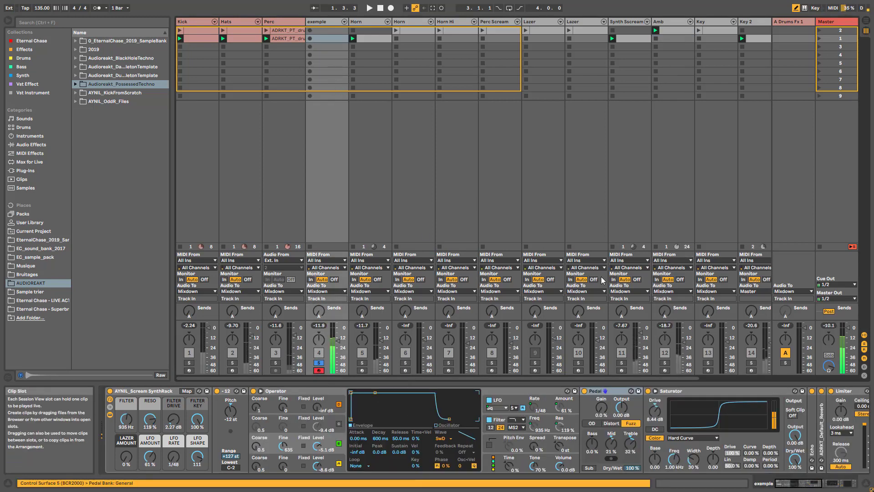
{"action": "left_click_drag", "start_coordinate": [798, 484], "coordinate": [804, 483]}
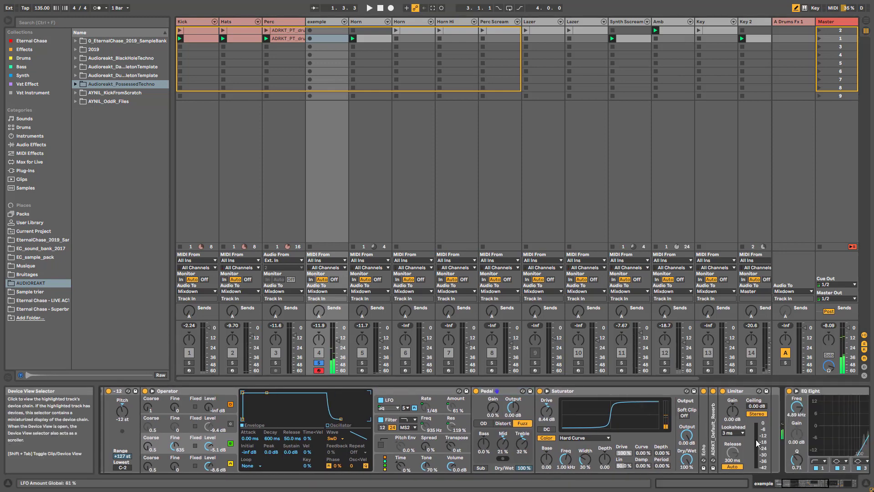
{"action": "left_click", "coordinate": [713, 396]}
{"action": "left_click", "coordinate": [704, 396]}
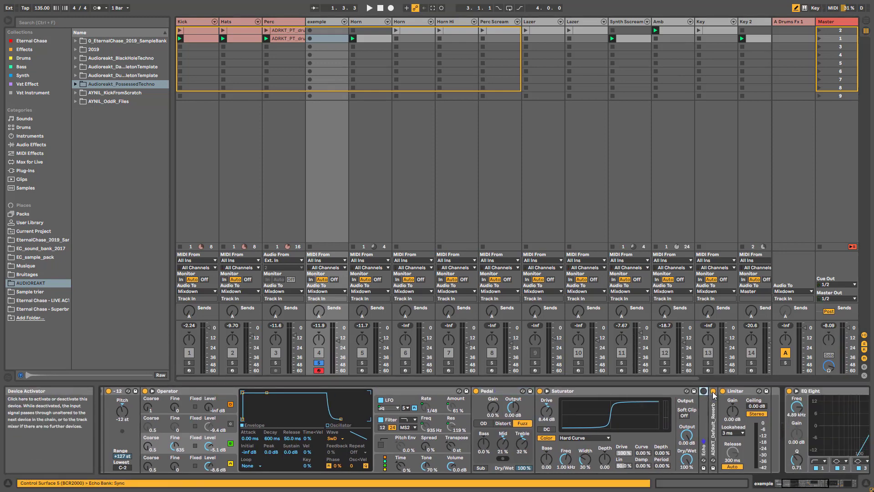
{"action": "left_click", "coordinate": [713, 393]}
- Compare the exemple synth with its Saturator and Pedal switched off and back on
{"action": "left_click", "coordinate": [540, 391]}
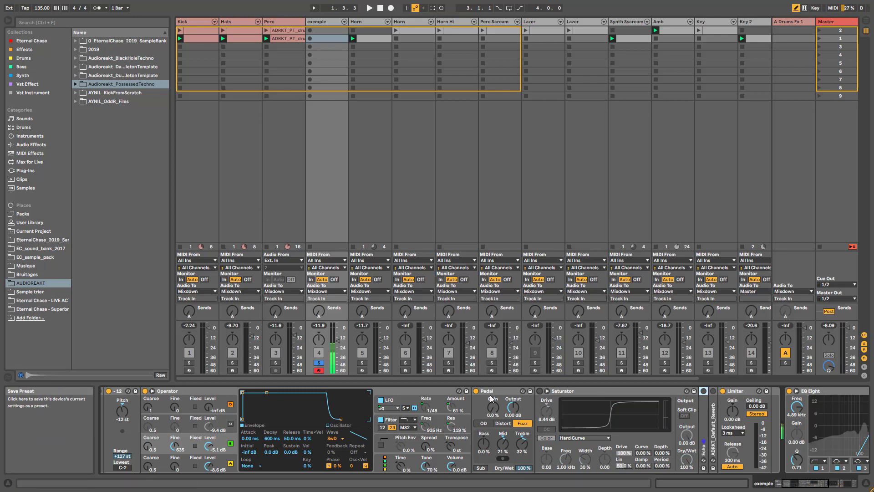
{"action": "left_click", "coordinate": [475, 391]}
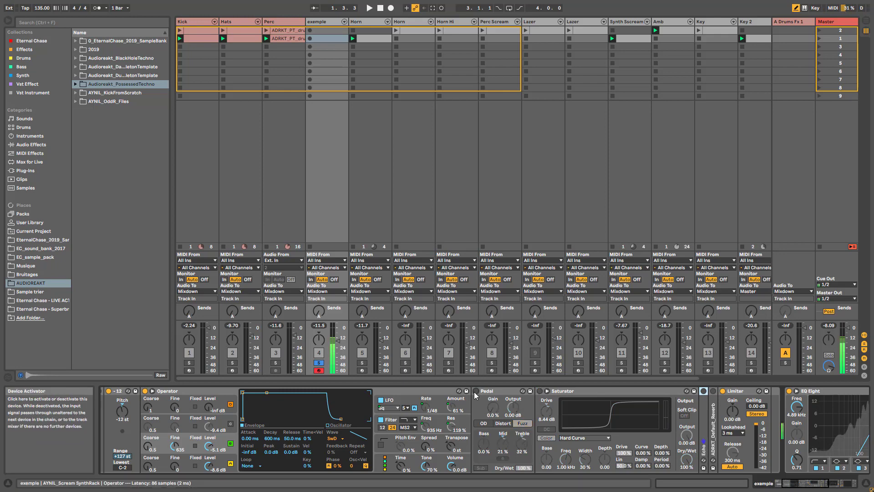
{"action": "left_click", "coordinate": [476, 391]}
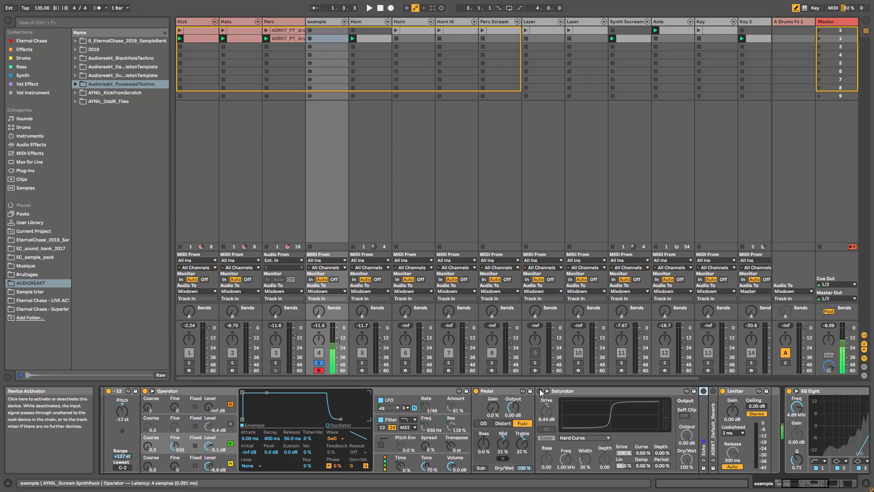
{"action": "left_click", "coordinate": [540, 391]}
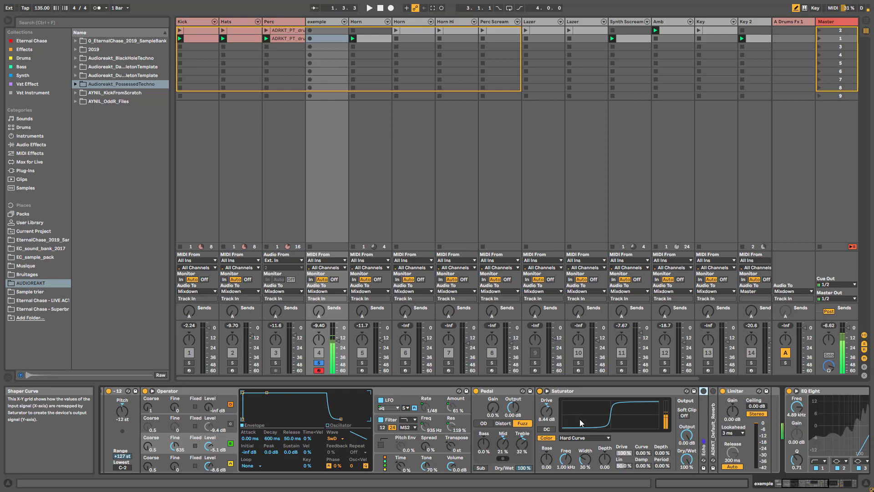
{"action": "left_click", "coordinate": [542, 399]}
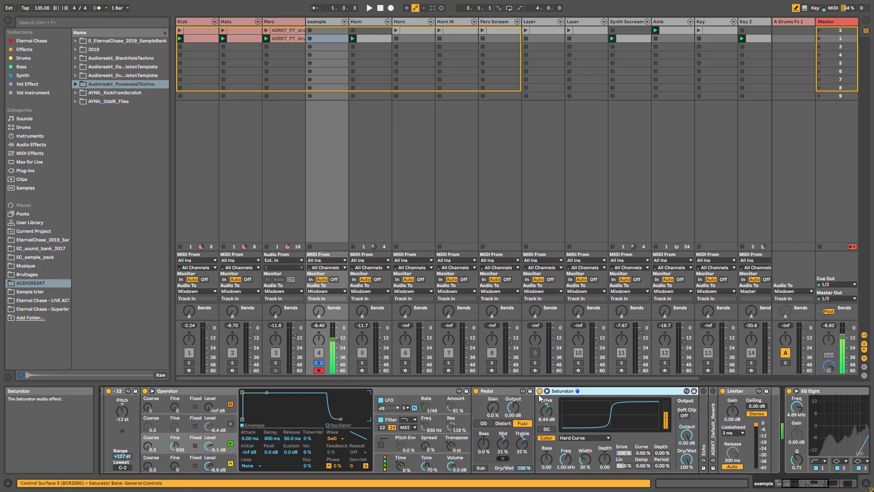
{"action": "left_click", "coordinate": [476, 391]}
{"action": "left_click", "coordinate": [477, 391]}
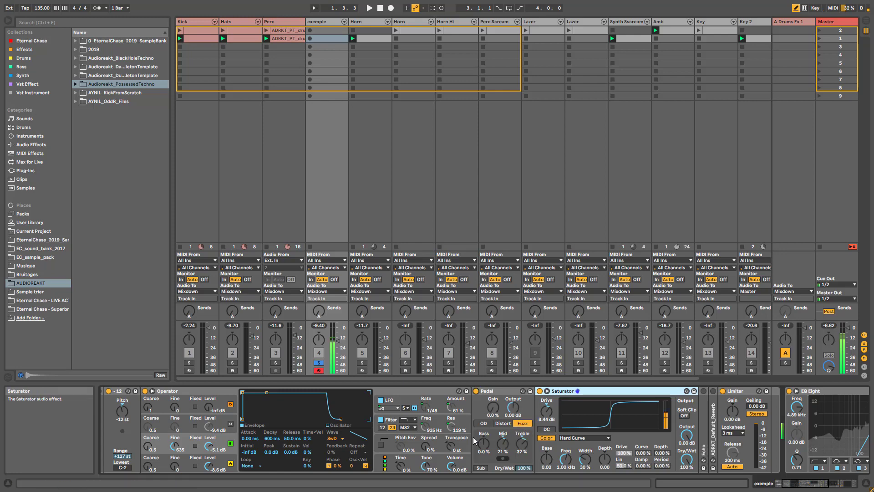
- Turn off the Pedal in the exemple rack and turn its Echo and ADRKT_Default_Reverb back on
{"action": "left_click", "coordinate": [793, 486]}
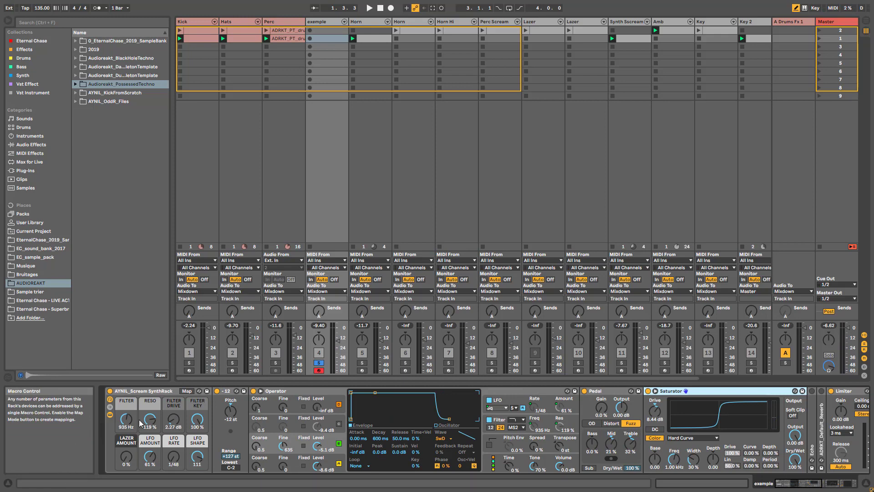
{"action": "left_click_drag", "start_coordinate": [126, 419], "coordinate": [126, 427]}
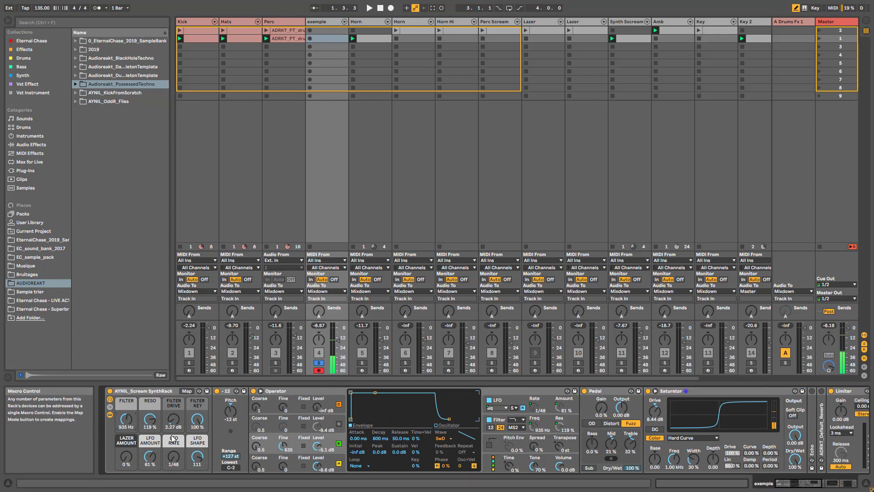
{"action": "left_click", "coordinate": [585, 391]}
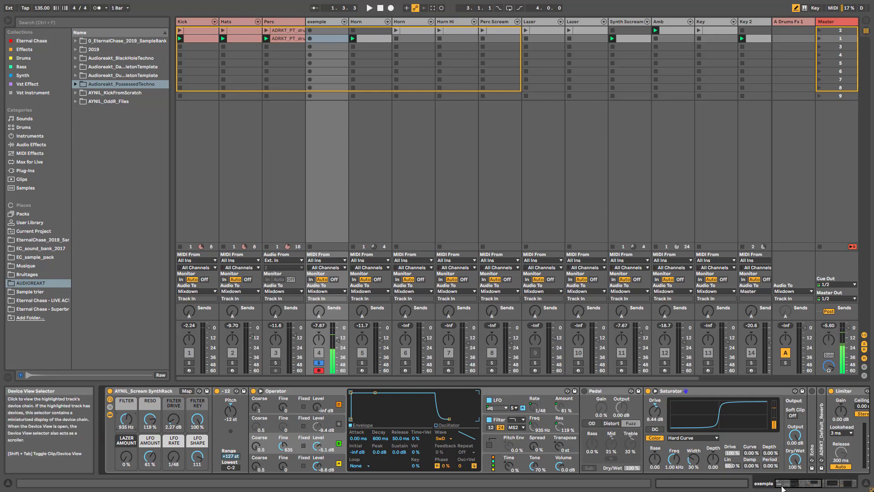
{"action": "left_click", "coordinate": [803, 483]}
{"action": "left_click", "coordinate": [740, 391]}
{"action": "left_click", "coordinate": [749, 393]}
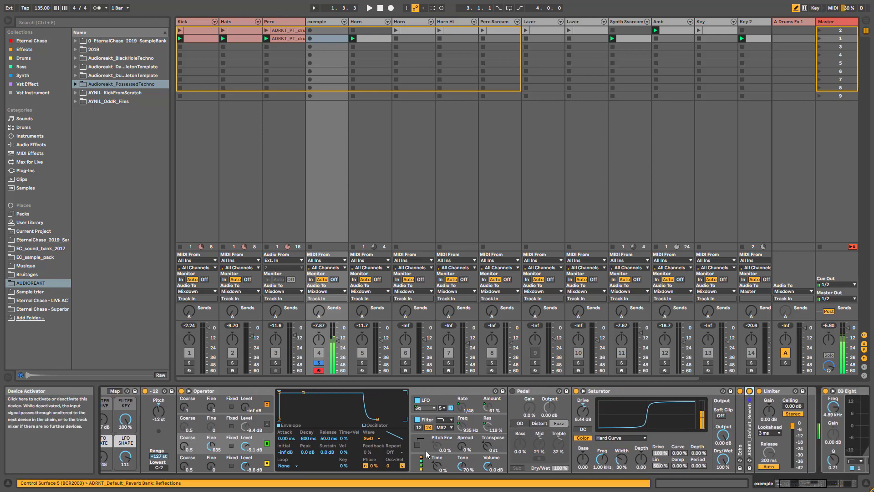
{"action": "left_click", "coordinate": [785, 483]}
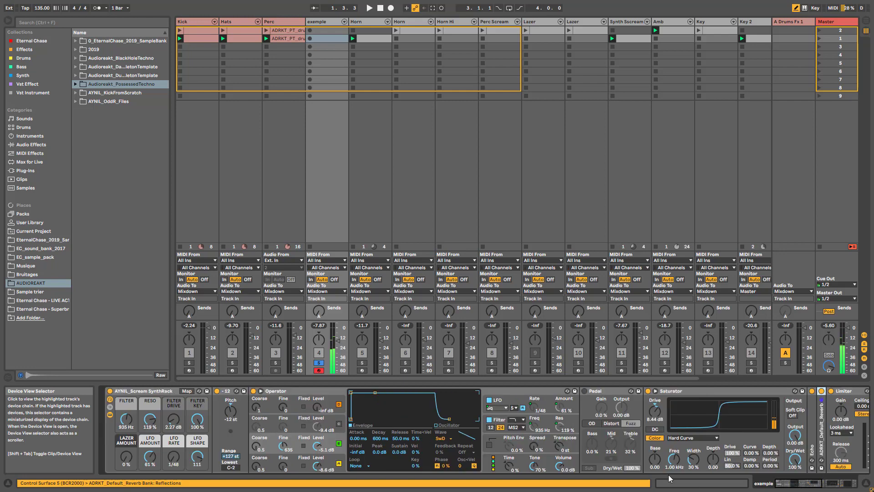
- Hide the exemple rack's device chain, and solo and arm the Amb track
{"action": "left_click", "coordinate": [109, 416]}
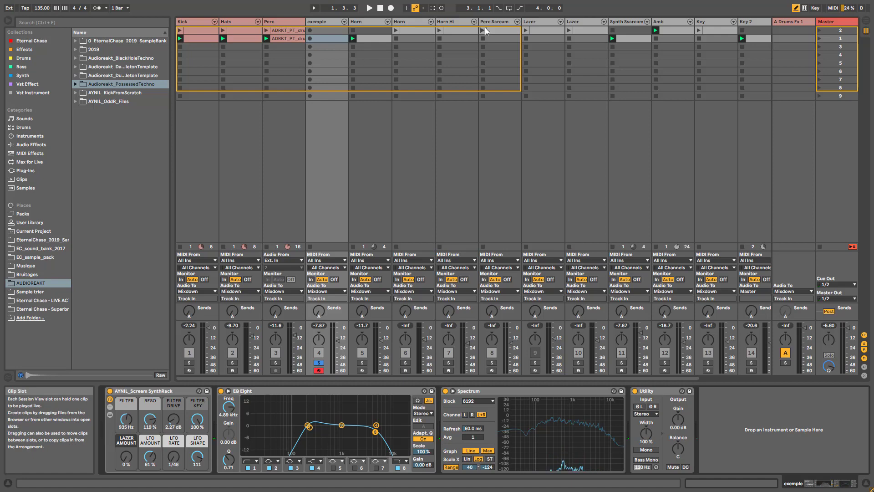
{"action": "left_click", "coordinate": [660, 23]}
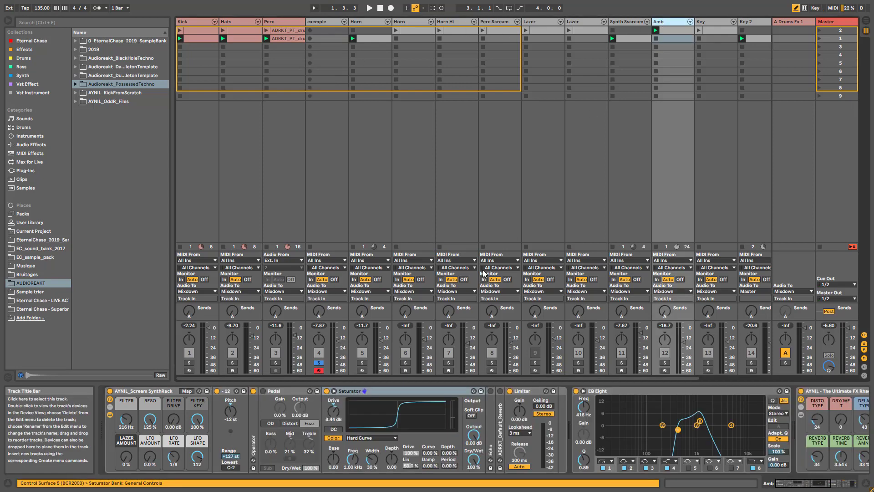
{"action": "left_click", "coordinate": [665, 371]}
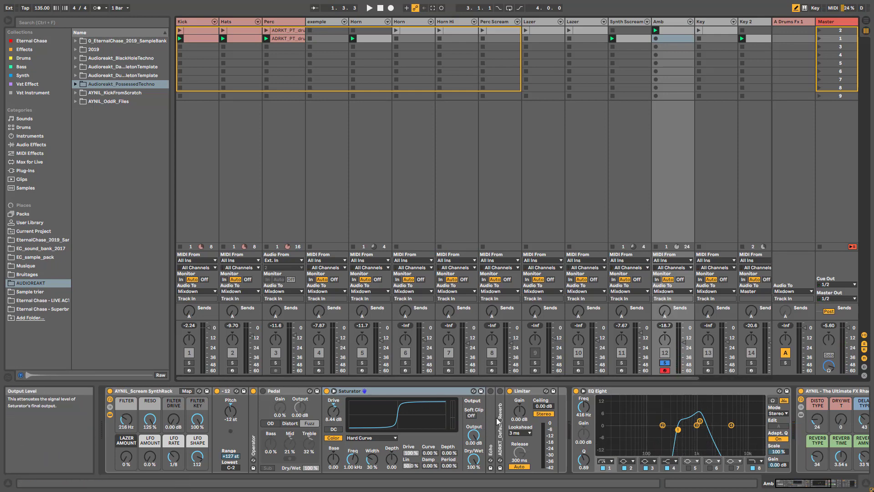
- Examine the notes of the Amb track's scene 2 clip, and return to its device chain
{"action": "left_click_drag", "start_coordinate": [800, 485], "coordinate": [825, 485]}
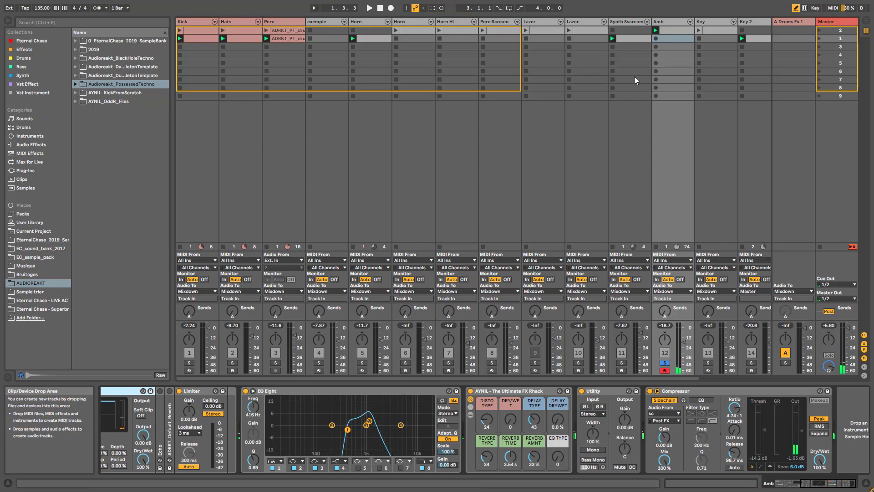
{"action": "double_click", "coordinate": [670, 29]}
{"action": "left_click_drag", "start_coordinate": [304, 384], "coordinate": [254, 150]}
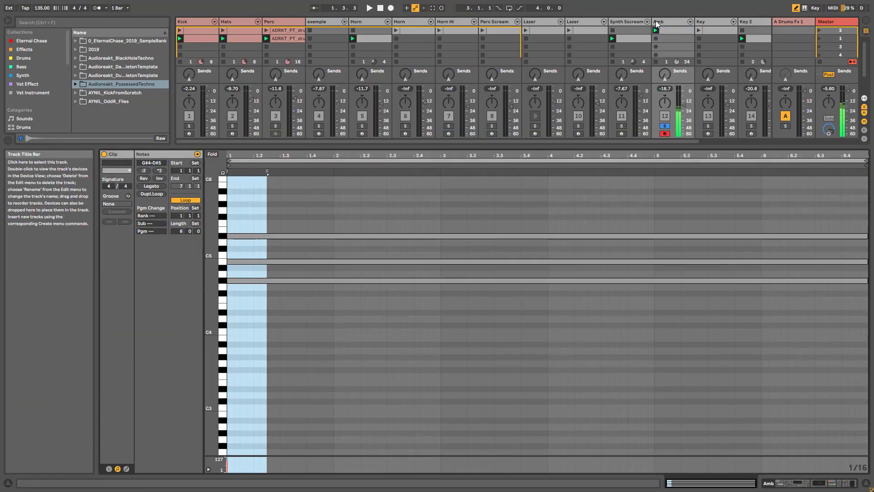
{"action": "key", "text": "shift+Tab"}
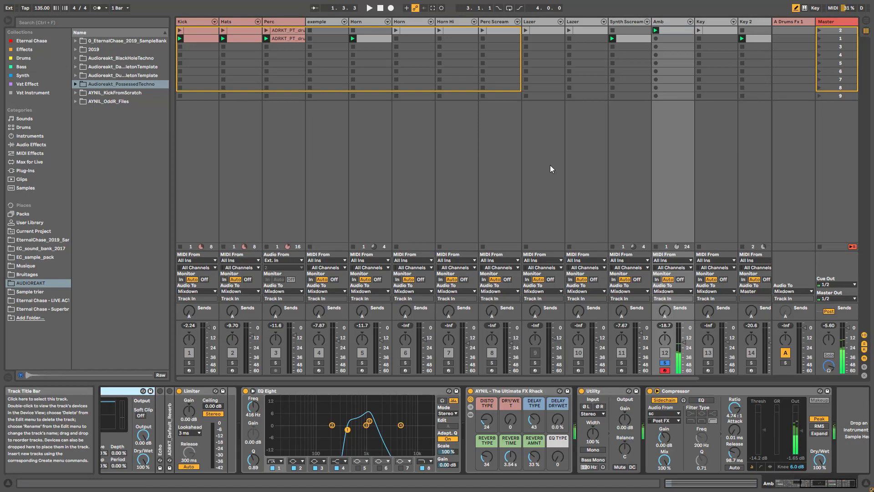
- Audition the Amb synth with its EQ Eight switched off and back on
{"action": "left_click", "coordinate": [246, 391]}
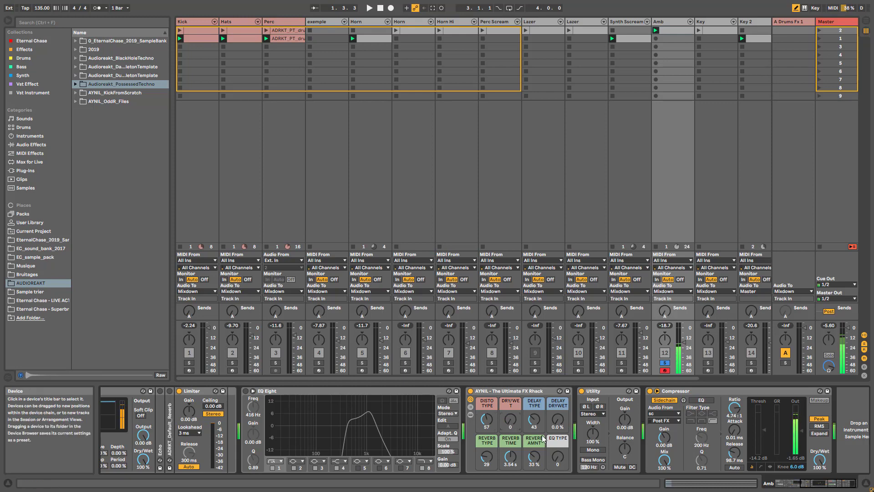
{"action": "left_click", "coordinate": [245, 391]}
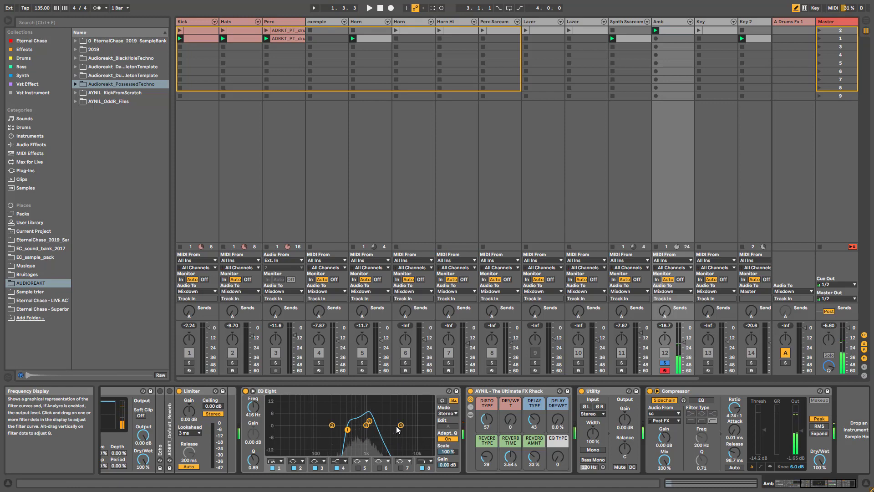
- Start playback, unsolo the Amb track and launch scene 2
{"action": "key", "text": "space"}
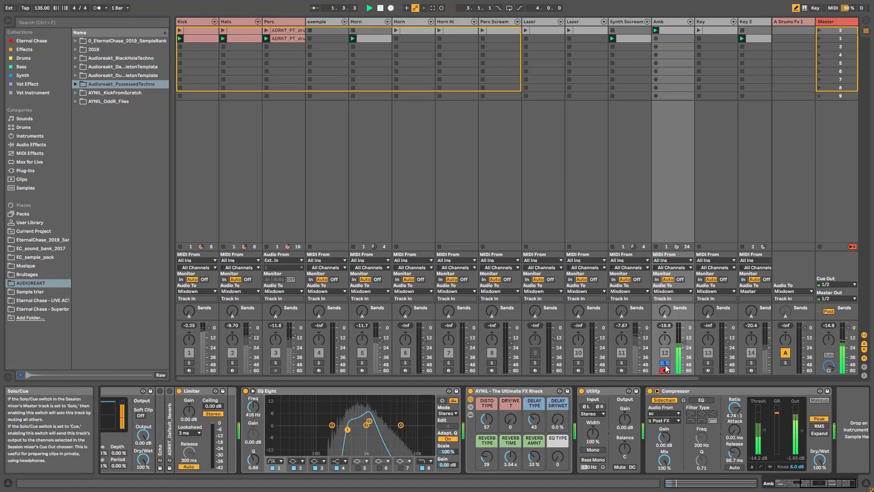
{"action": "left_click", "coordinate": [665, 363]}
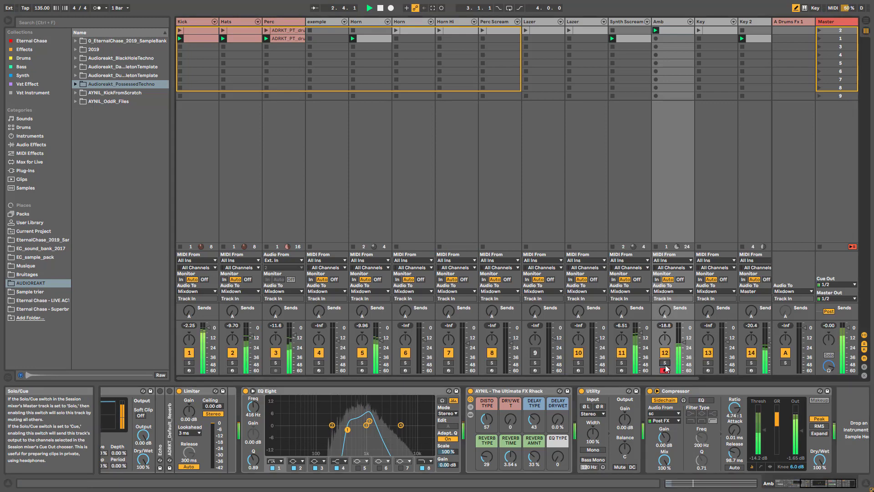
{"action": "left_click", "coordinate": [819, 30]}
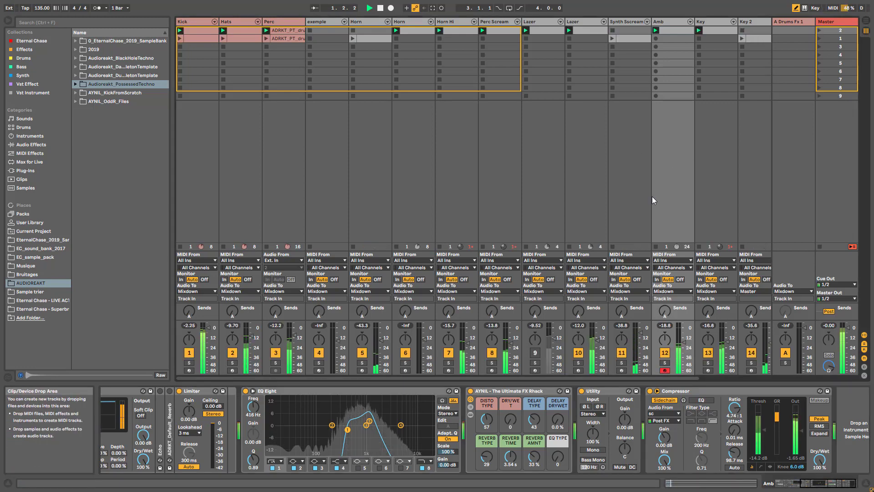
- Mute the Horn, Horn Hi, Perc Scream and Lazer tracks, and toggle the Amb and Key tracks to compare them in the mix
{"action": "left_click", "coordinate": [449, 352]}
{"action": "left_click", "coordinate": [405, 354]}
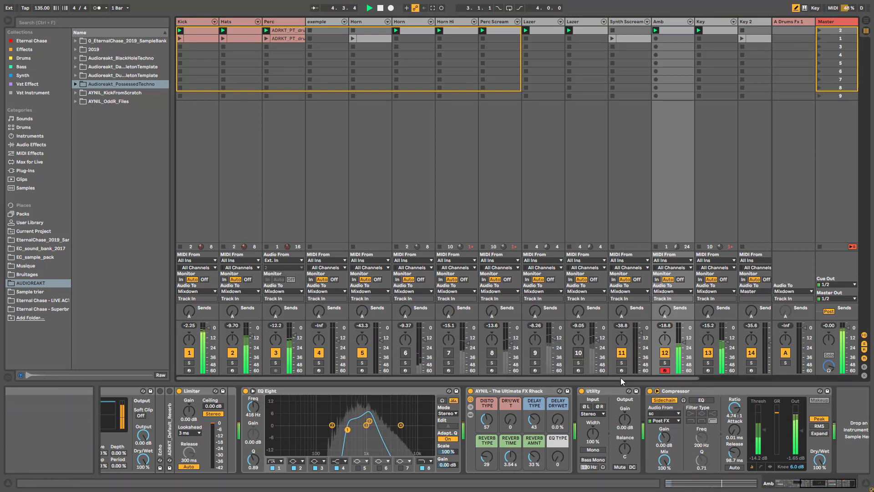
{"action": "left_click_drag", "start_coordinate": [621, 378], "coordinate": [711, 377]}
{"action": "left_click", "coordinate": [664, 355]}
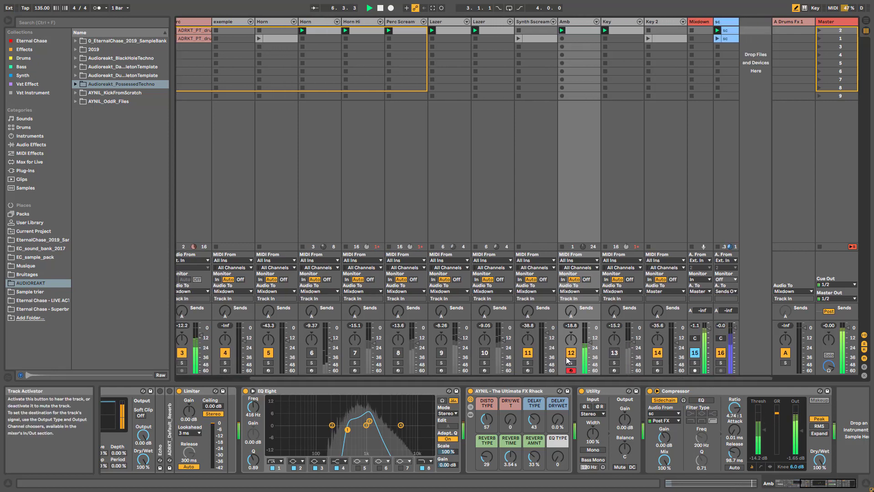
{"action": "left_click", "coordinate": [614, 354]}
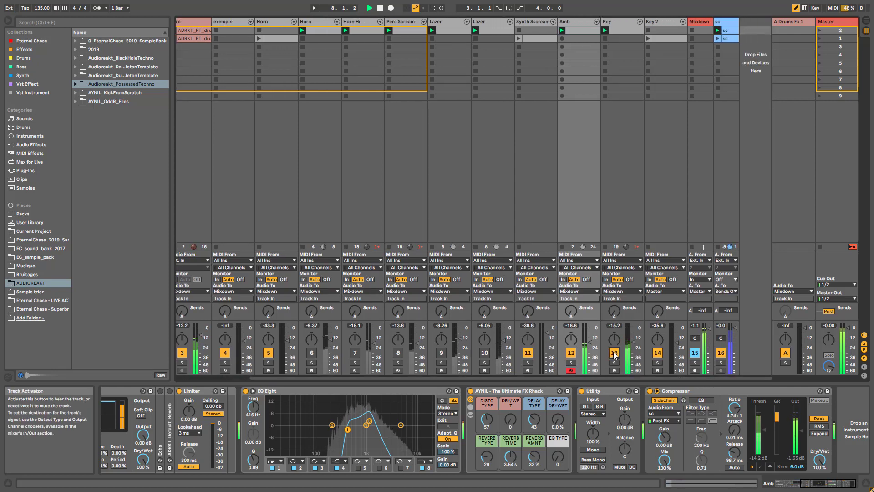
{"action": "left_click", "coordinate": [570, 353]}
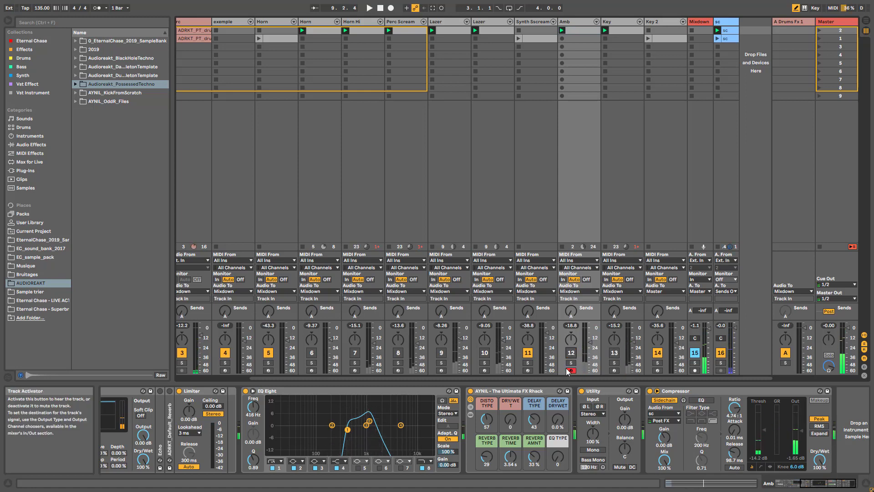
- Arm and solo the unmuted Key track while the set plays
{"action": "left_click", "coordinate": [613, 369]}
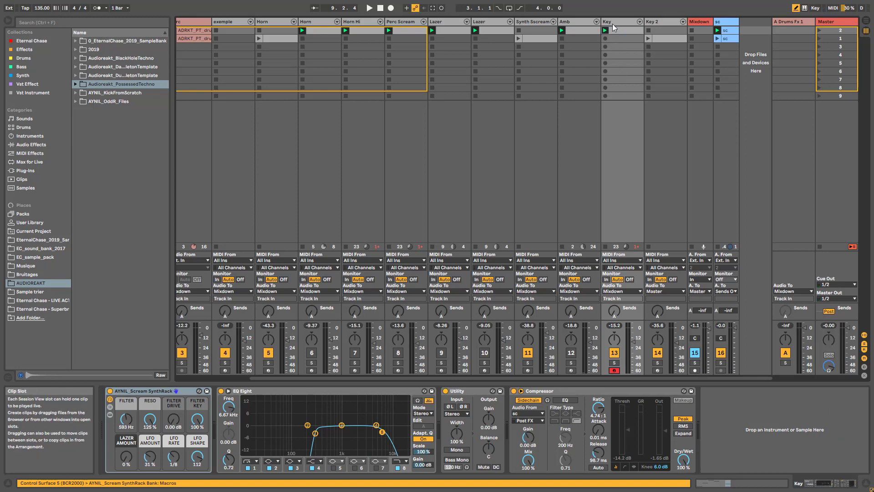
{"action": "key", "text": "space"}
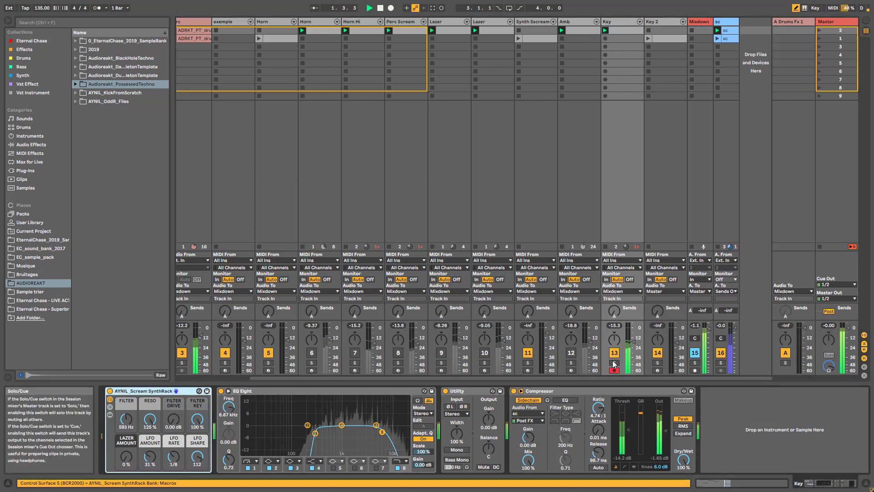
{"action": "left_click", "coordinate": [613, 363]}
- Show the Key rack's devices and examine the notes of the track's scene 2 clip
{"action": "left_click", "coordinate": [111, 415]}
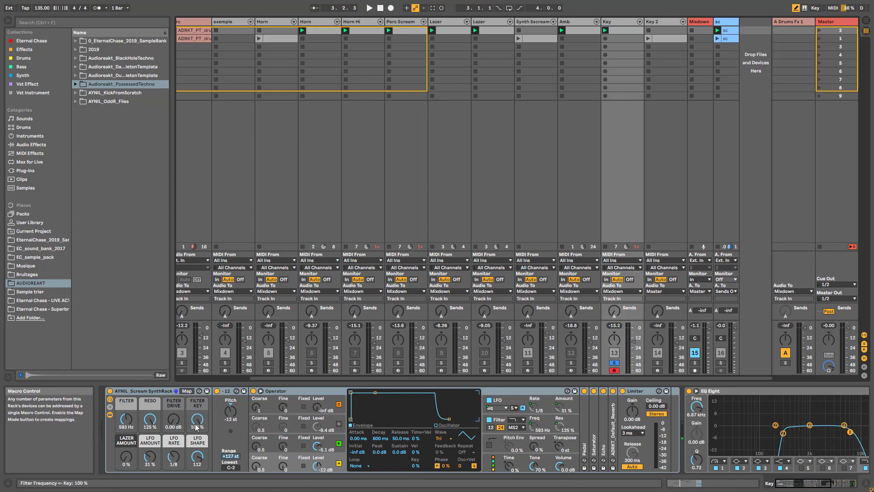
{"action": "double_click", "coordinate": [633, 30]}
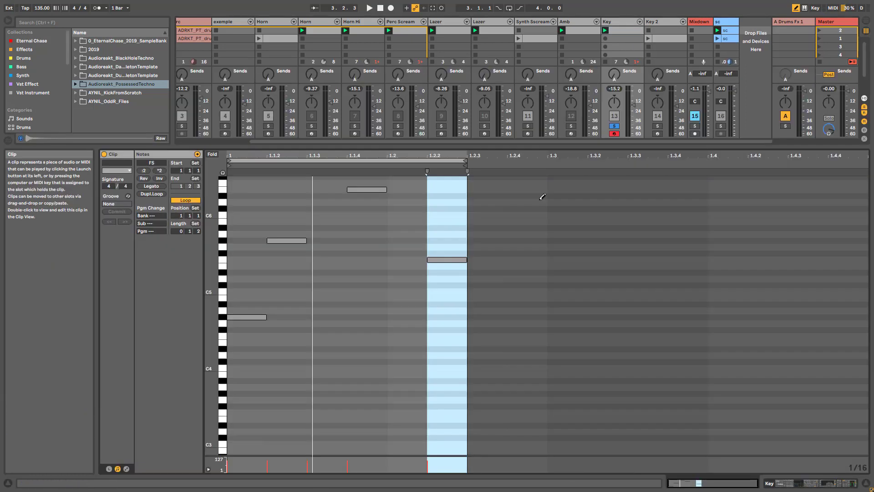
{"action": "double_click", "coordinate": [621, 21]}
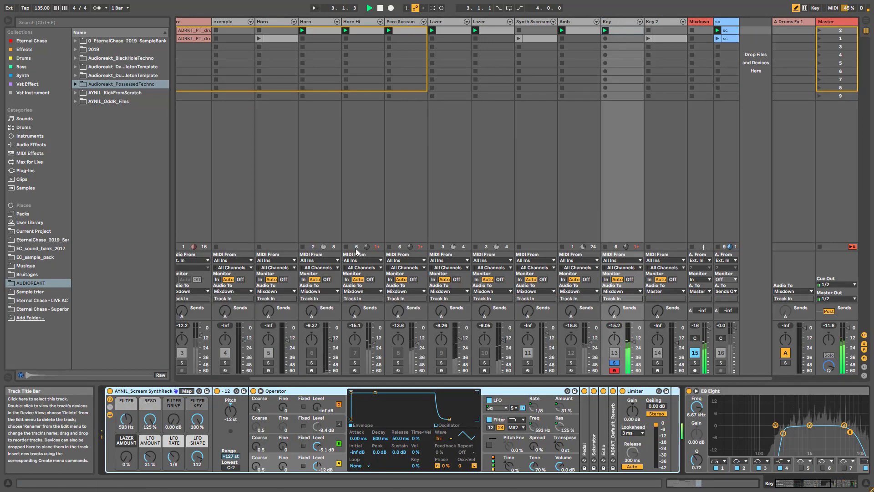
- Audition the Key synth with its LFO Amount macro at 0%, and undo the change
{"action": "left_click_drag", "start_coordinate": [149, 456], "coordinate": [150, 476]}
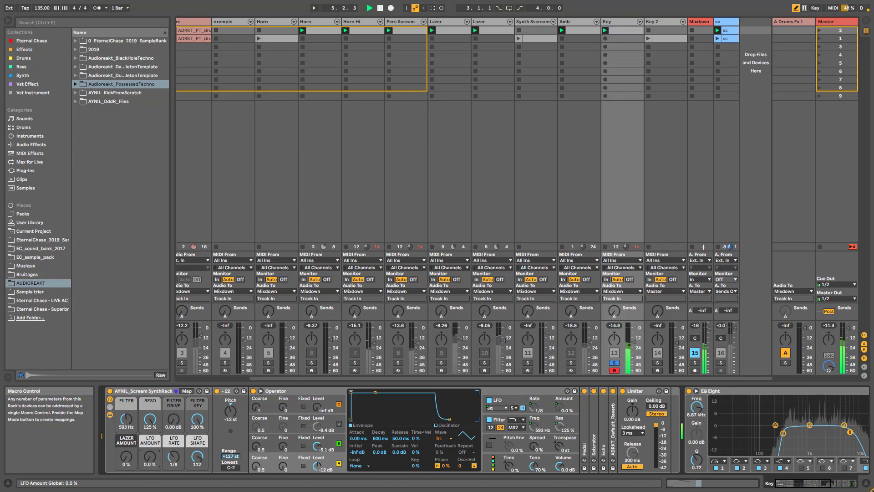
{"action": "key", "text": "space"}
{"action": "key", "text": "ctrl+z"}
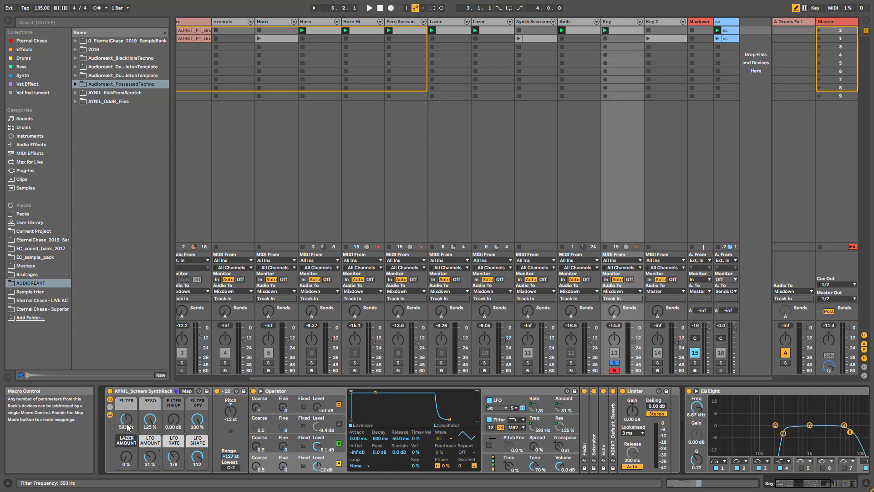
- Audition the Key synth while raising its Filter macro, and undo the change
{"action": "key", "text": "space"}
{"action": "left_click_drag", "start_coordinate": [127, 424], "coordinate": [126, 405]}
{"action": "key", "text": "space"}
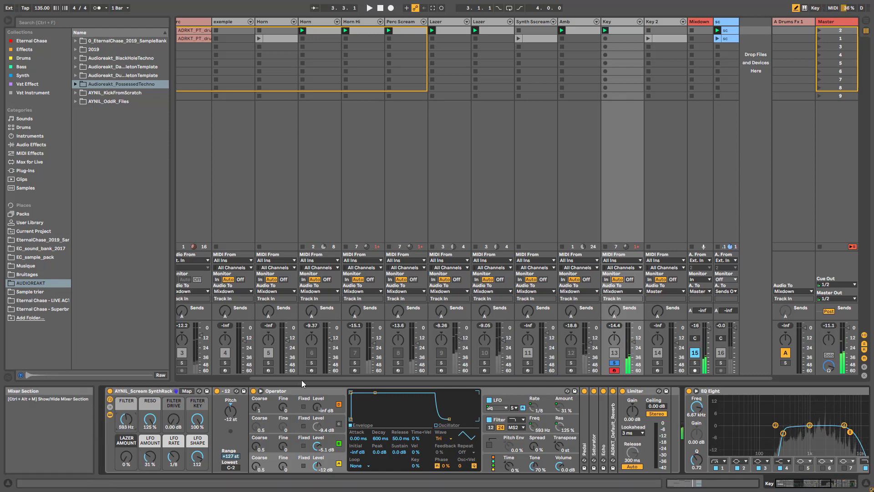
{"action": "key", "text": "ctrl+z"}
- Solo and arm the exemple track again and enlarge its Spectrum display
{"action": "scroll", "coordinate": [273, 378], "scroll_direction": "left", "scroll_amount": 2}
{"action": "left_click", "coordinate": [318, 370]}
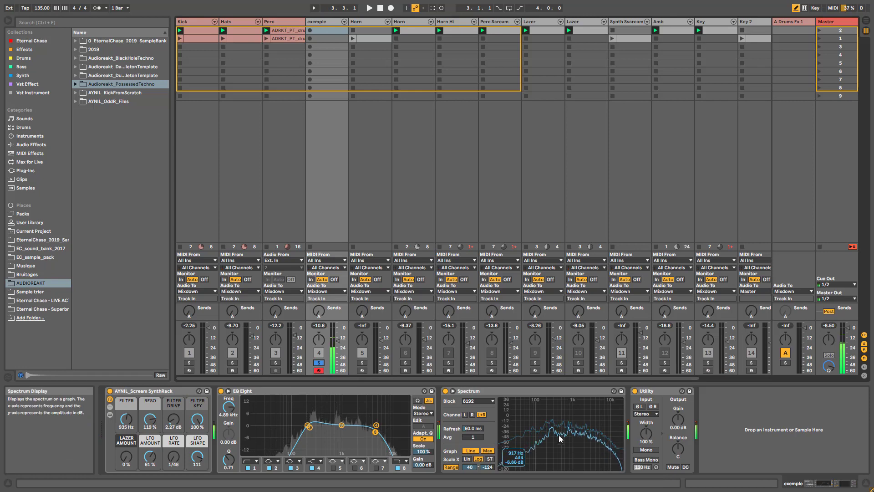
{"action": "left_click", "coordinate": [452, 391]}
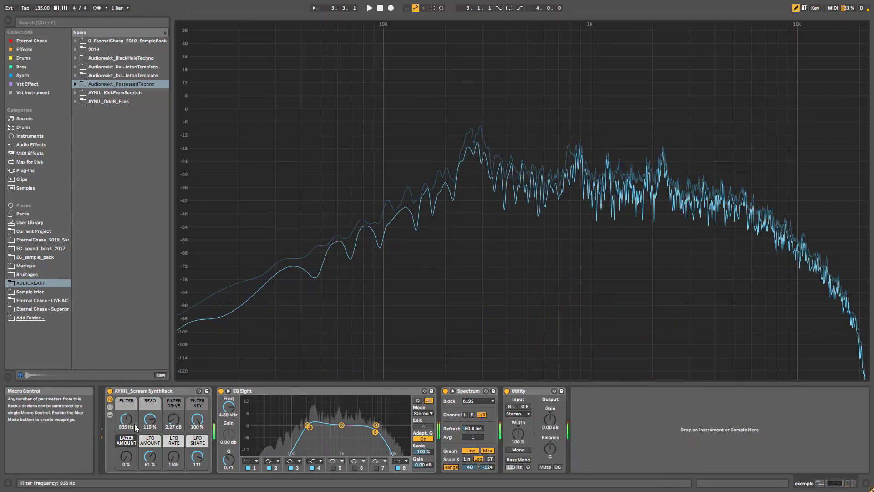
- Set the exemple rack's Filter macro to 804 Hz, Reso to 125% and LFO Amount to 0%
{"action": "mouse_move", "coordinate": [126, 423]}
{"action": "left_mouse_down"}
{"action": "mouse_move", "coordinate": [126, 382]}
{"action": "mouse_move", "coordinate": [126, 413]}
{"action": "mouse_move", "coordinate": [136, 422]}
{"action": "left_mouse_up"}
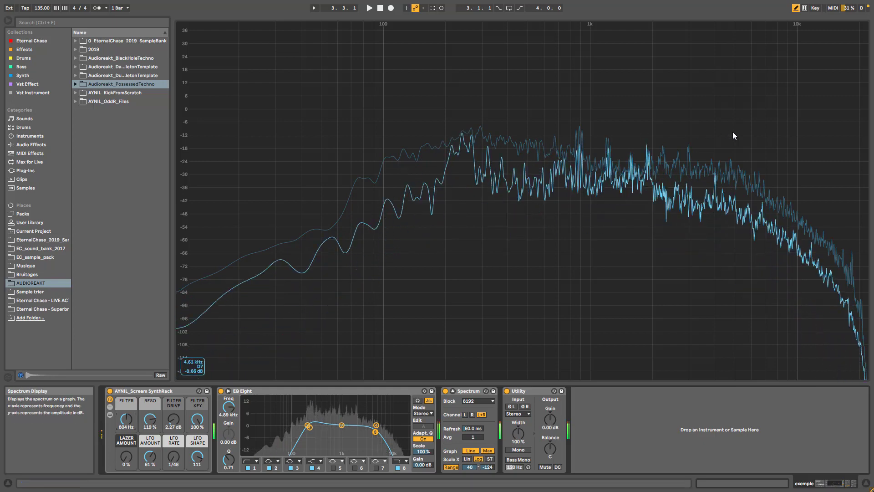
{"action": "left_click_drag", "start_coordinate": [142, 429], "coordinate": [142, 425]}
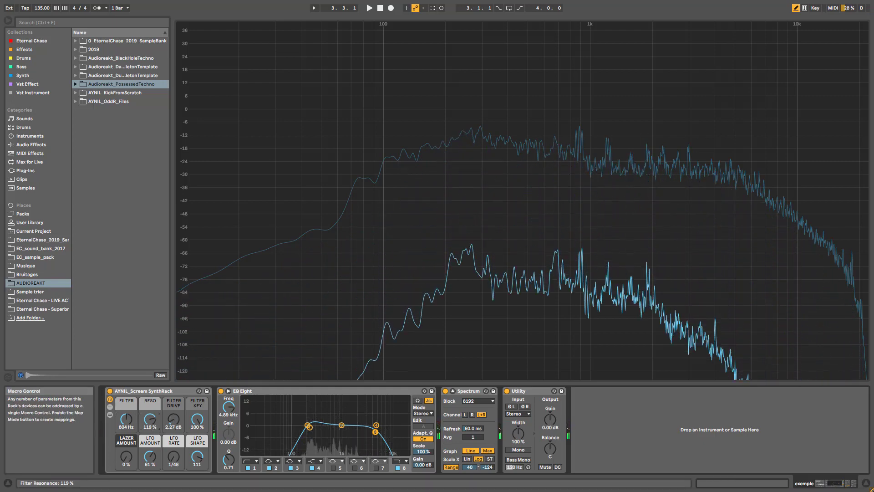
{"action": "left_click_drag", "start_coordinate": [146, 460], "coordinate": [146, 488]}
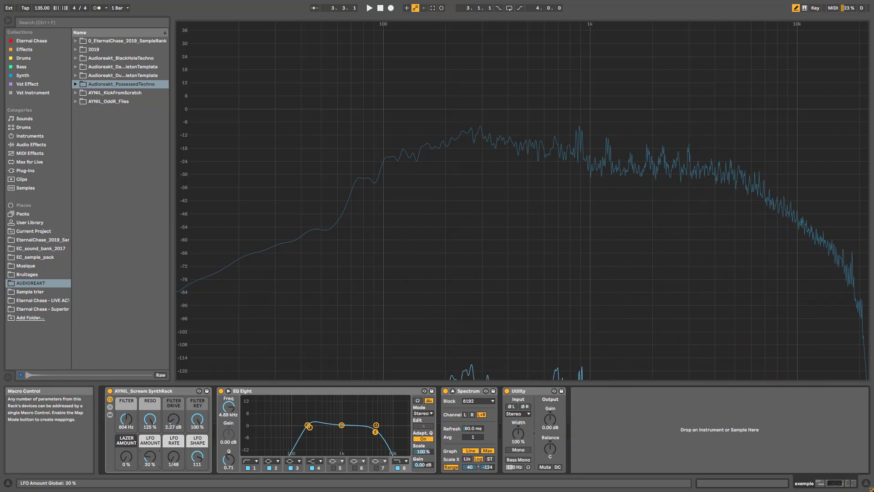
- Sweep the exemple rack's Filter macro down and back up to 358 Hz, and shrink the Spectrum display again
{"action": "mouse_move", "coordinate": [127, 419]}
{"action": "left_mouse_down"}
{"action": "mouse_move", "coordinate": [126, 408]}
{"action": "mouse_move", "coordinate": [126, 432]}
{"action": "left_mouse_up"}
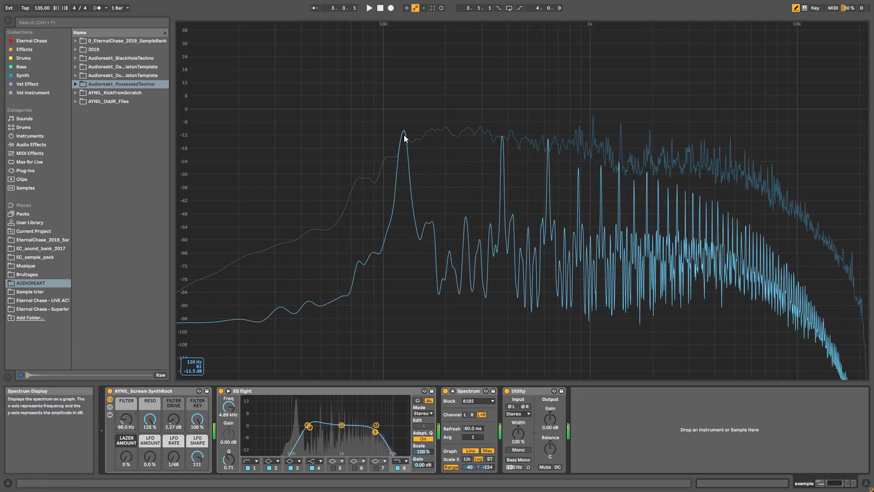
{"action": "left_click_drag", "start_coordinate": [126, 419], "coordinate": [126, 405]}
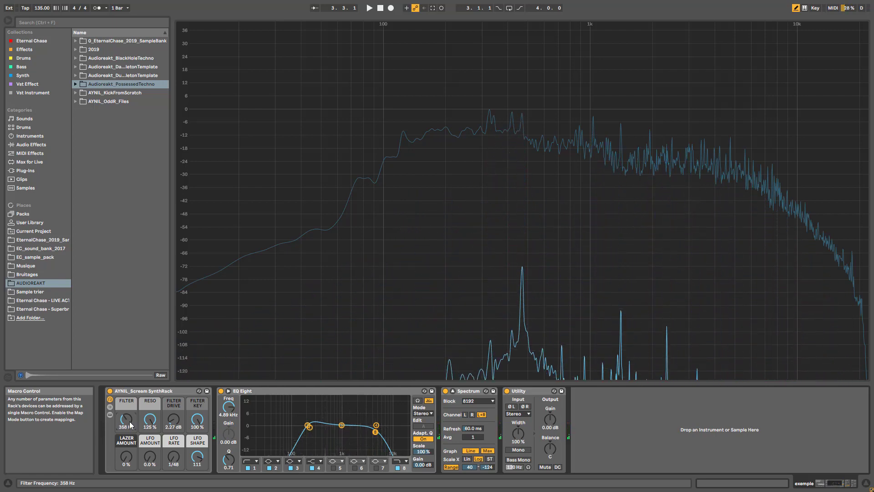
{"action": "left_click", "coordinate": [453, 391]}
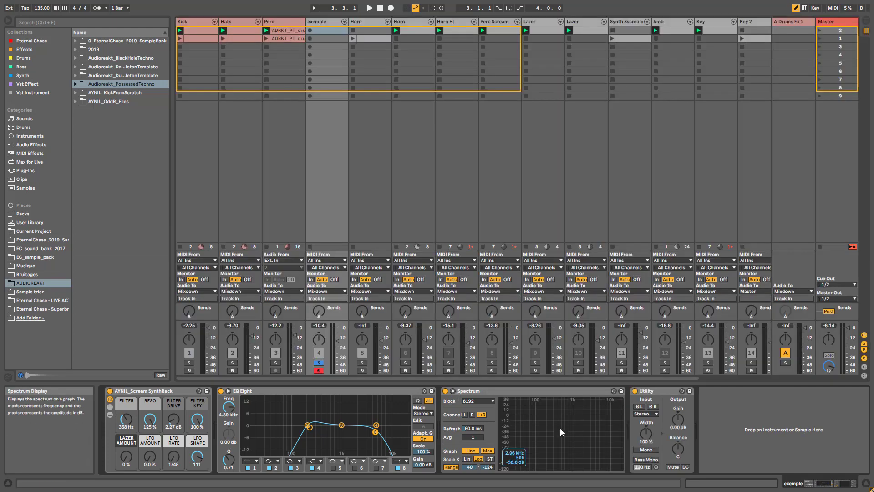
- Start playback, solo the Horn track that has a scene 2 clip, and show its devices
{"action": "left_click", "coordinate": [362, 362]}
{"action": "key", "text": "space"}
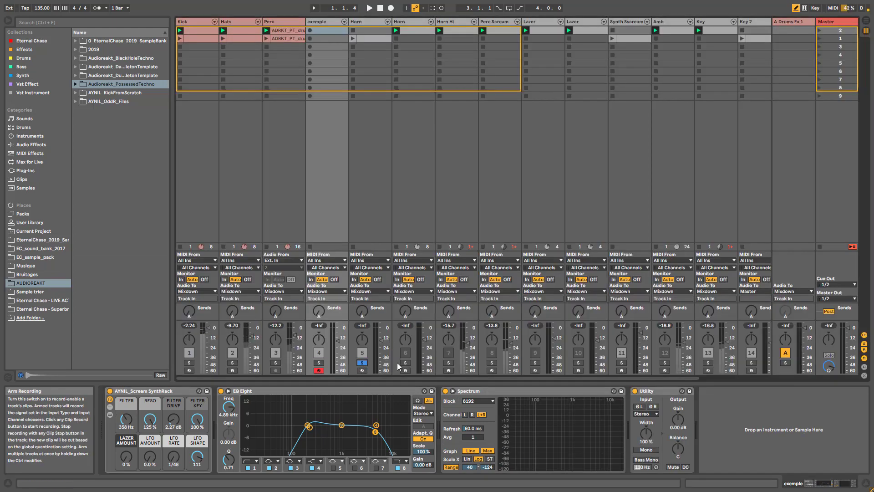
{"action": "left_click", "coordinate": [405, 363]}
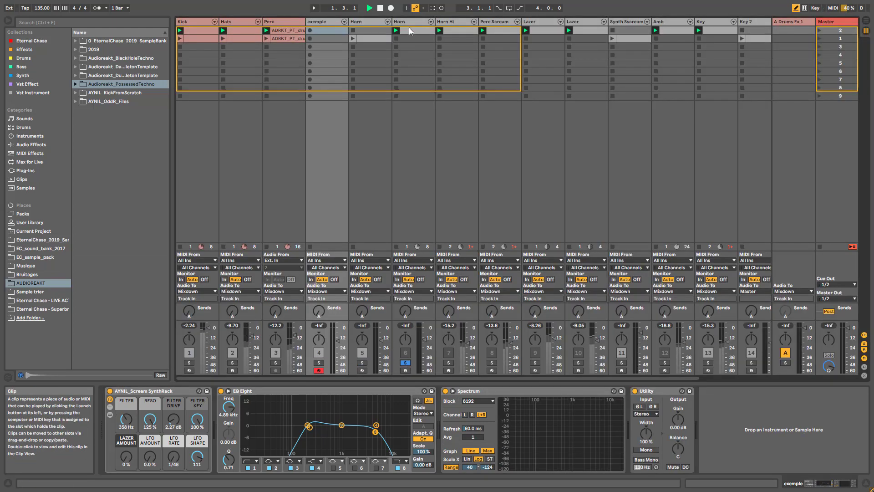
{"action": "left_click", "coordinate": [410, 31]}
{"action": "double_click", "coordinate": [413, 20]}
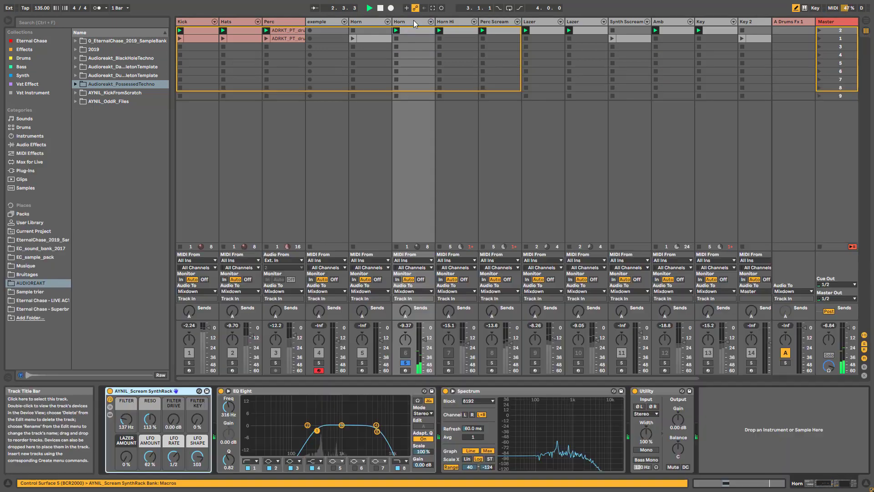
- Show the devices inside the soloed Horn track's rack and arm the track
{"action": "left_click", "coordinate": [110, 415]}
{"action": "key", "text": "space"}
{"action": "left_click", "coordinate": [404, 370]}
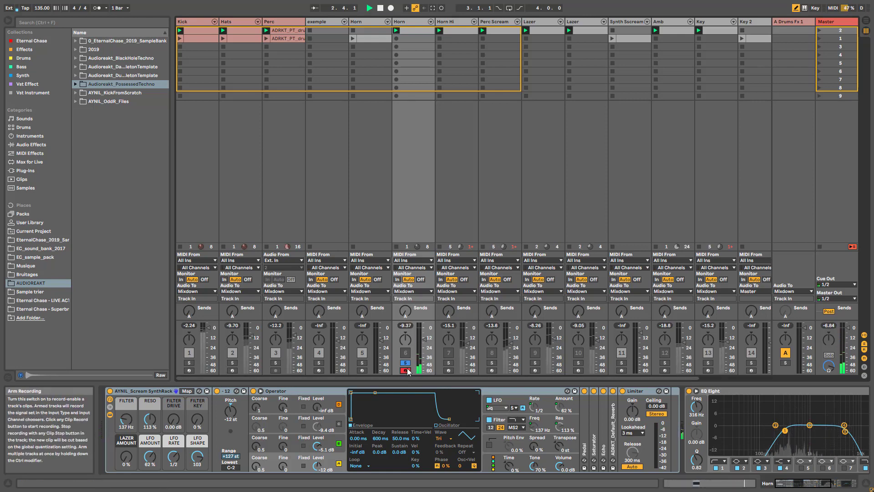
- Open the notes of the Horn track's scene 2 clip and take the track out of solo
{"action": "double_click", "coordinate": [416, 30]}
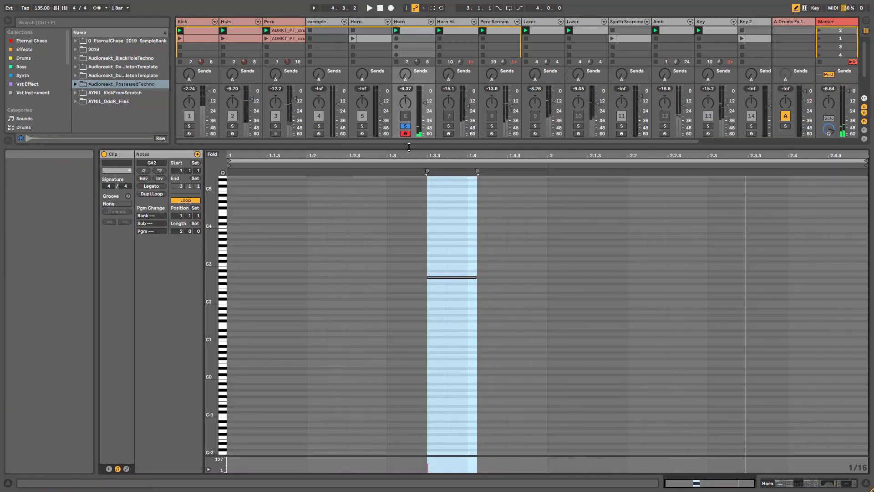
{"action": "left_click", "coordinate": [406, 126]}
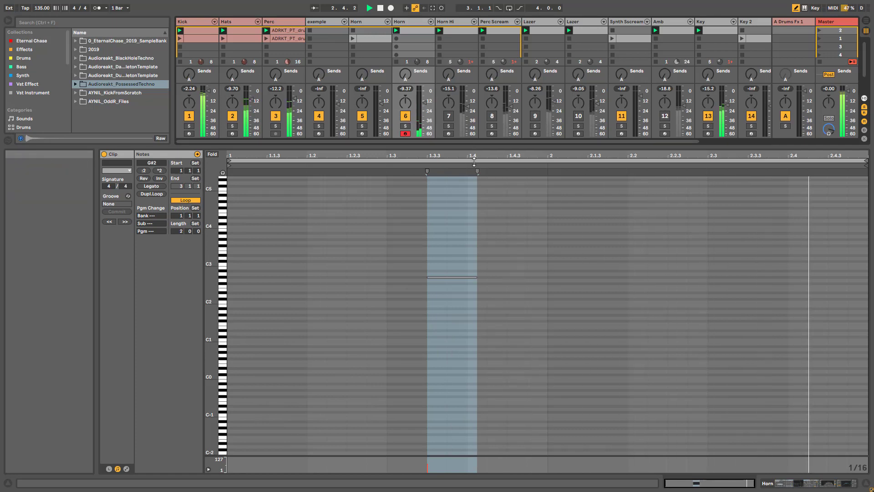
- Shrink the clip editor, activate the Amb track and raise its volume slightly
{"action": "left_click_drag", "start_coordinate": [474, 146], "coordinate": [477, 249]}
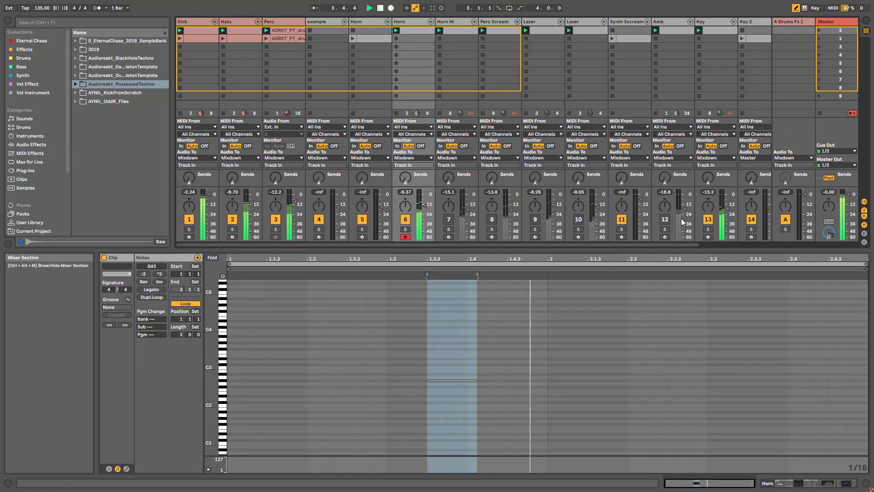
{"action": "left_click", "coordinate": [667, 220]}
{"action": "left_click_drag", "start_coordinate": [683, 219], "coordinate": [683, 211]}
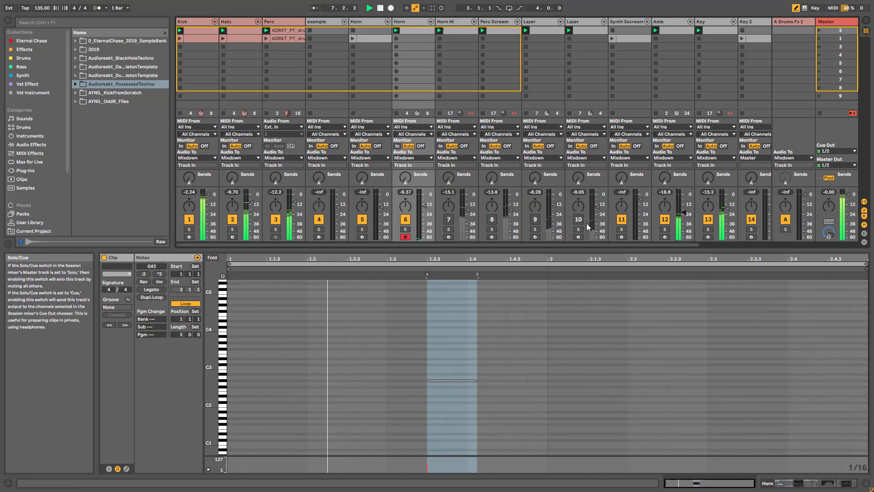
- Solo the Horn Hi track and show its devices
{"action": "left_click", "coordinate": [448, 229]}
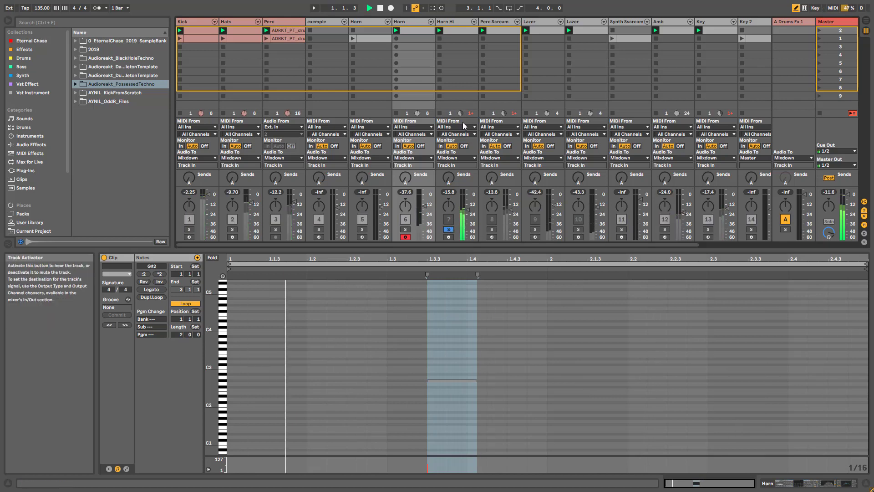
{"action": "left_click", "coordinate": [451, 30]}
{"action": "left_click", "coordinate": [454, 23]}
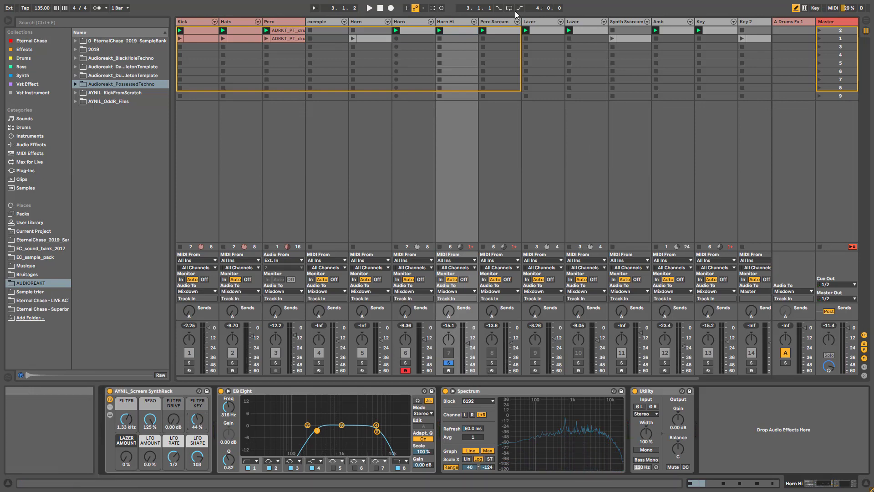
- Examine the Perc Scream track's rack, particularly the Simpler loaded with ADRKT_PT_perc_02, against the neighbouring Lazer track's rack
{"action": "left_click", "coordinate": [489, 22]}
{"action": "left_click", "coordinate": [548, 22]}
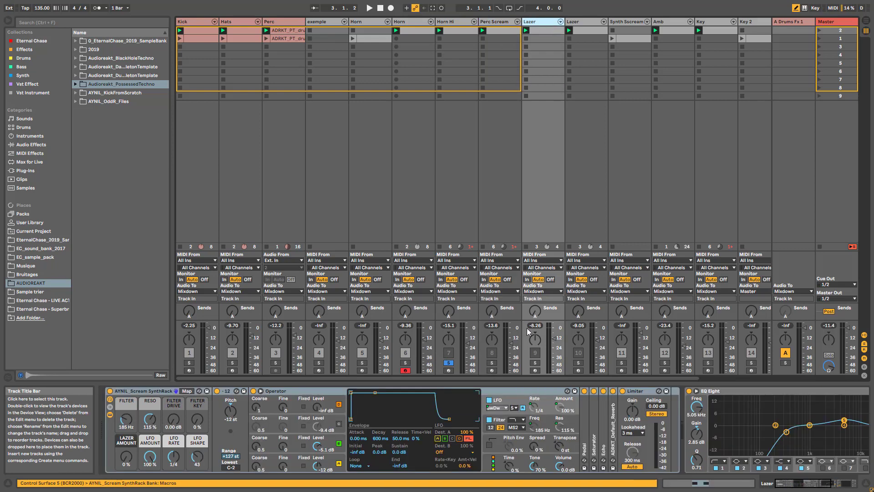
{"action": "left_click", "coordinate": [506, 21]}
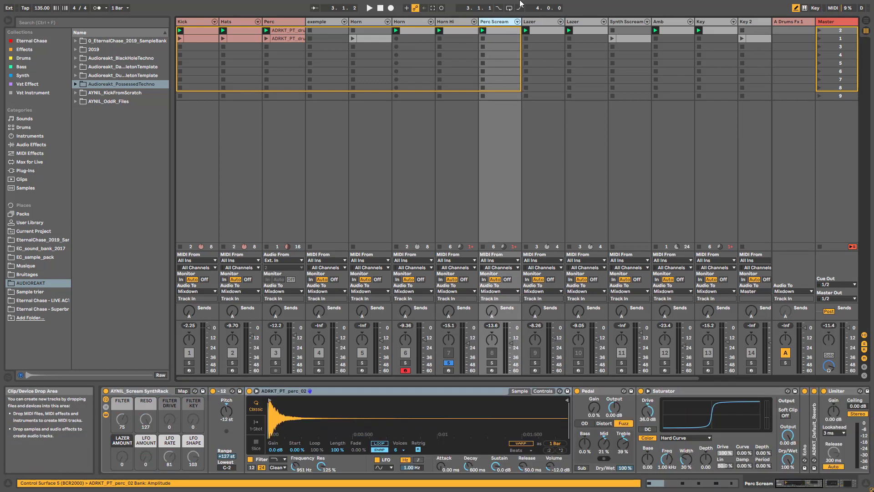
{"action": "left_click", "coordinate": [544, 22]}
{"action": "left_click", "coordinate": [499, 22]}
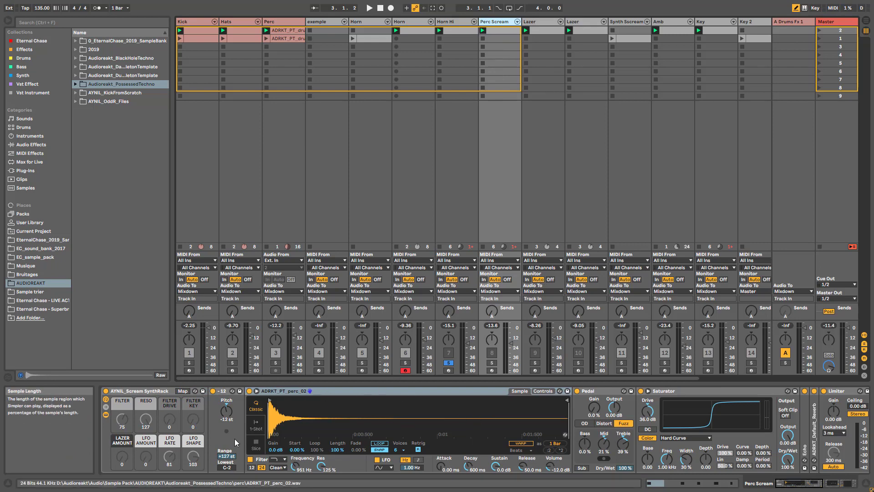
{"action": "left_click_drag", "start_coordinate": [784, 483], "coordinate": [787, 485]}
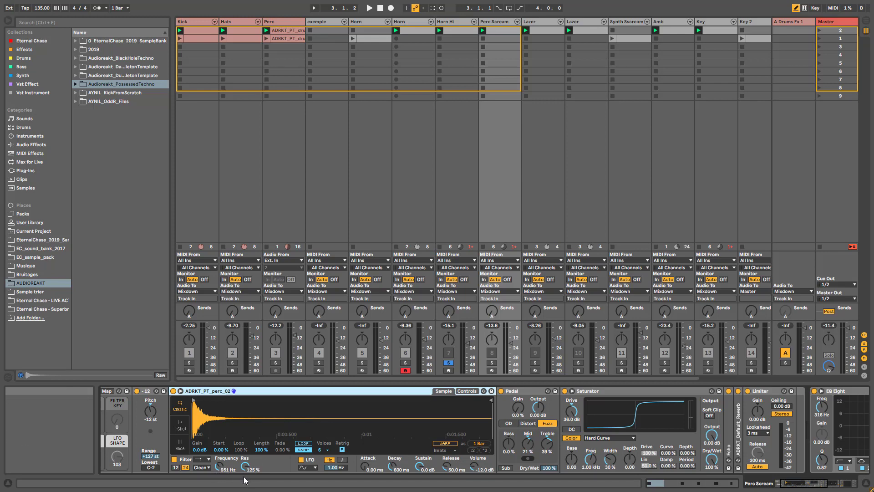
{"action": "left_click", "coordinate": [199, 468]}
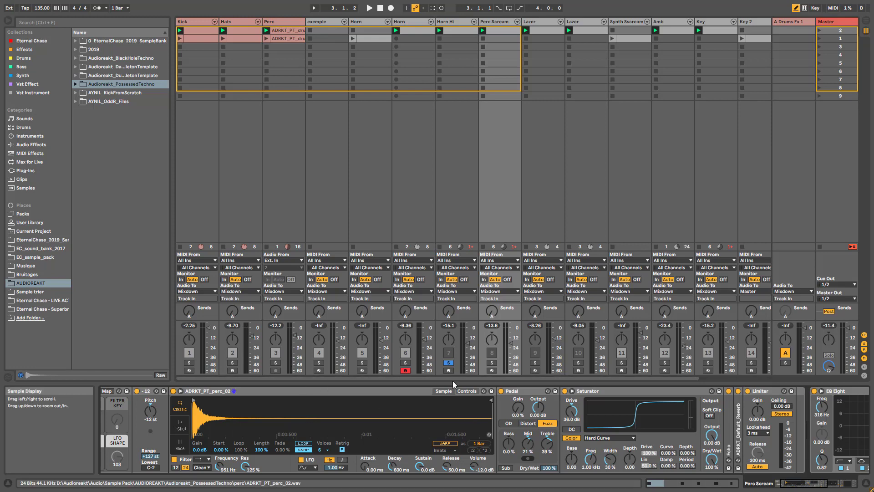
- Show the first Lazer track's devices, solo the track and start playback
{"action": "left_click", "coordinate": [550, 21]}
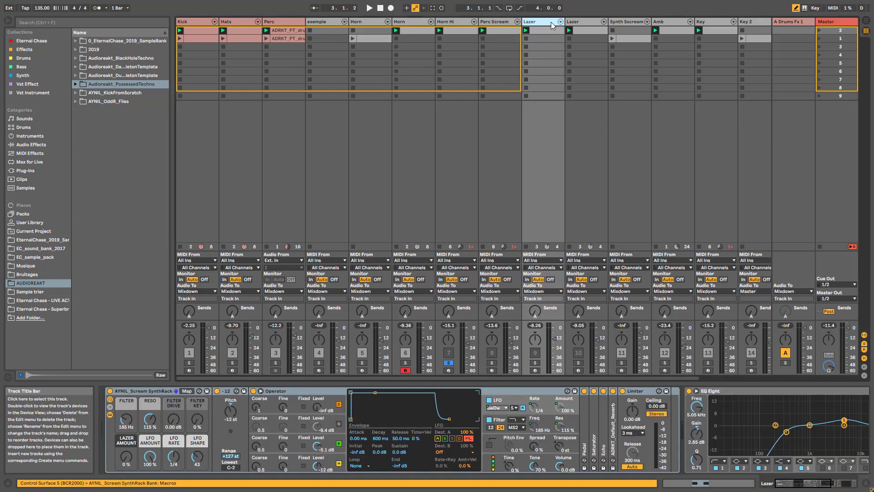
{"action": "left_click", "coordinate": [535, 362]}
{"action": "key", "text": "space"}
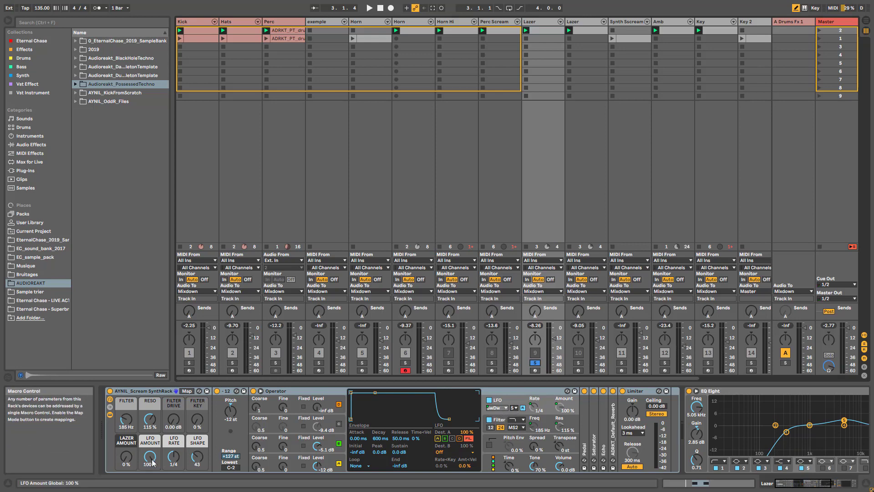
- Solo the second Lazer track, play it back and show its devices
{"action": "left_click", "coordinate": [577, 362]}
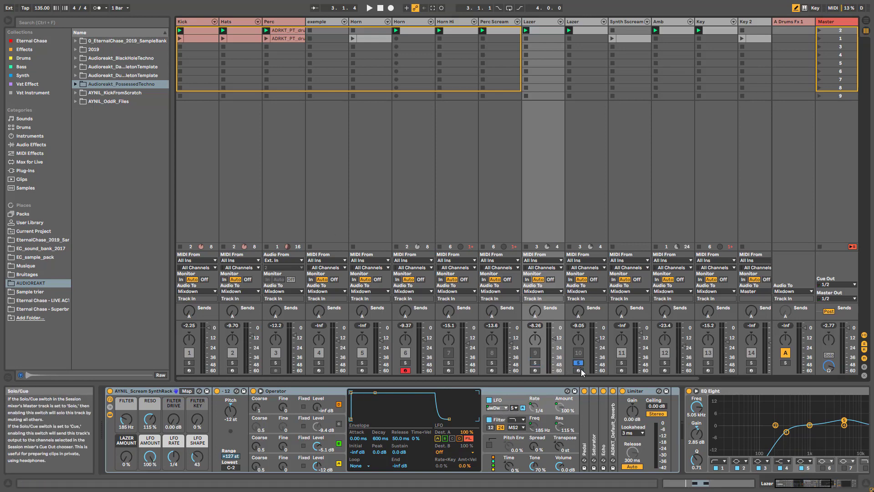
{"action": "key", "text": "space"}
{"action": "left_click", "coordinate": [589, 23]}
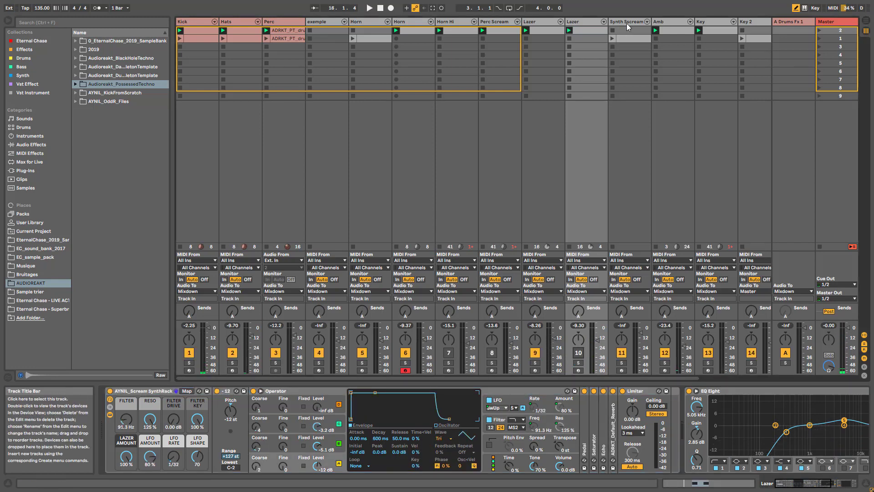
- Show the devices contained in the Synth Sscream track's rack
{"action": "left_click", "coordinate": [626, 24]}
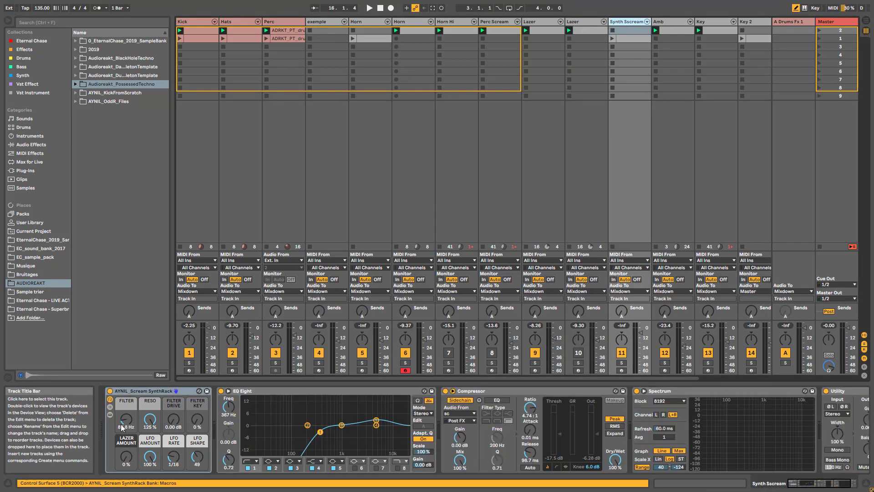
{"action": "left_click", "coordinate": [110, 414]}
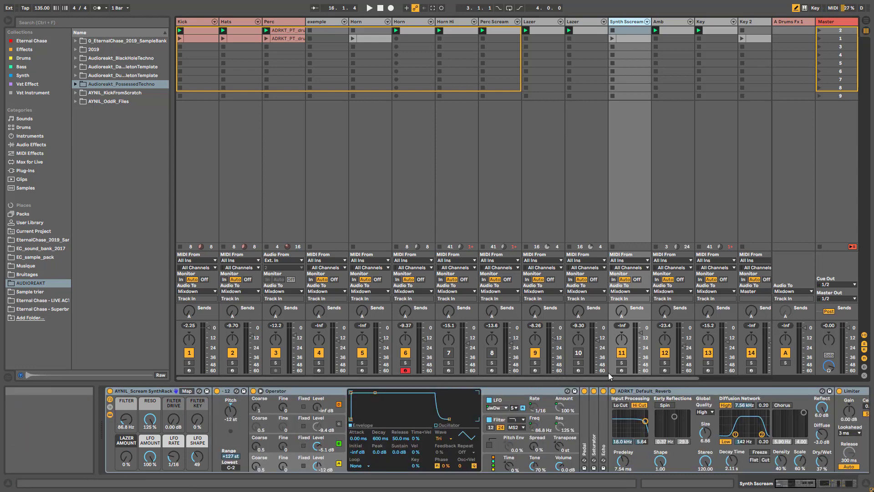
- Arm and solo the Synth Sscream track to audition it in scene 1, and hide the rack's inner devices
{"action": "left_click", "coordinate": [621, 370]}
{"action": "key", "text": "space"}
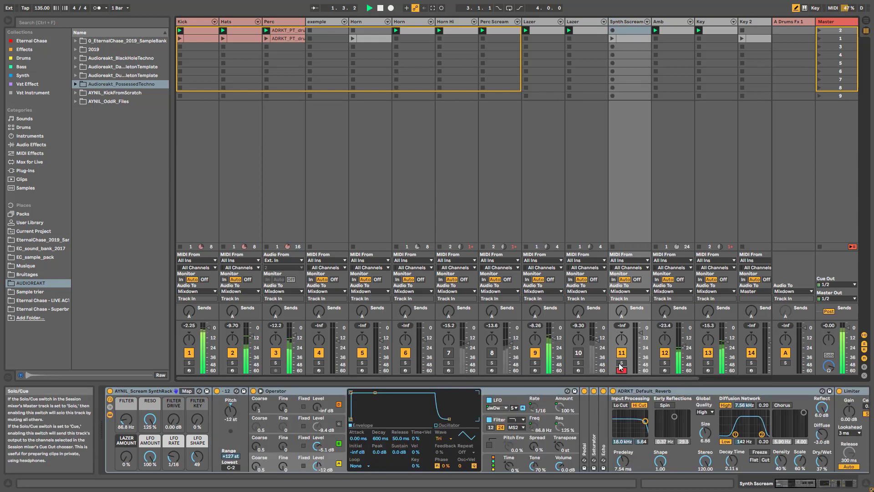
{"action": "left_click", "coordinate": [622, 363]}
{"action": "left_click", "coordinate": [820, 38]}
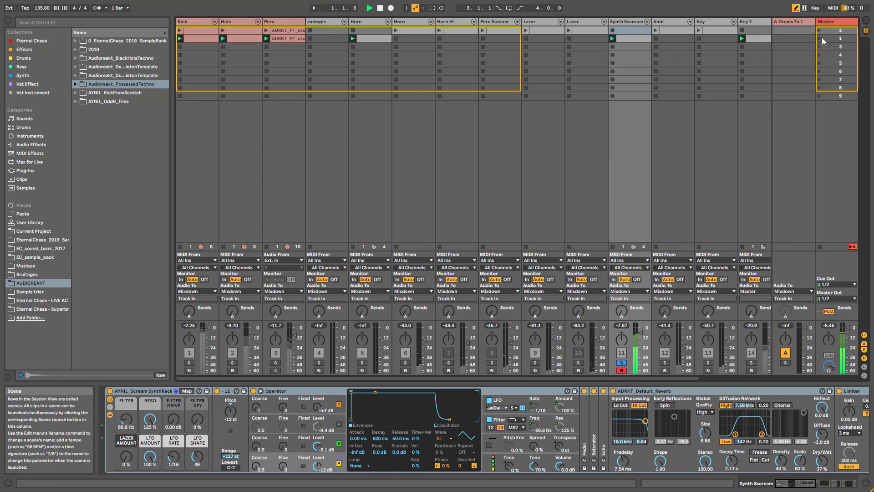
{"action": "left_click", "coordinate": [109, 415]}
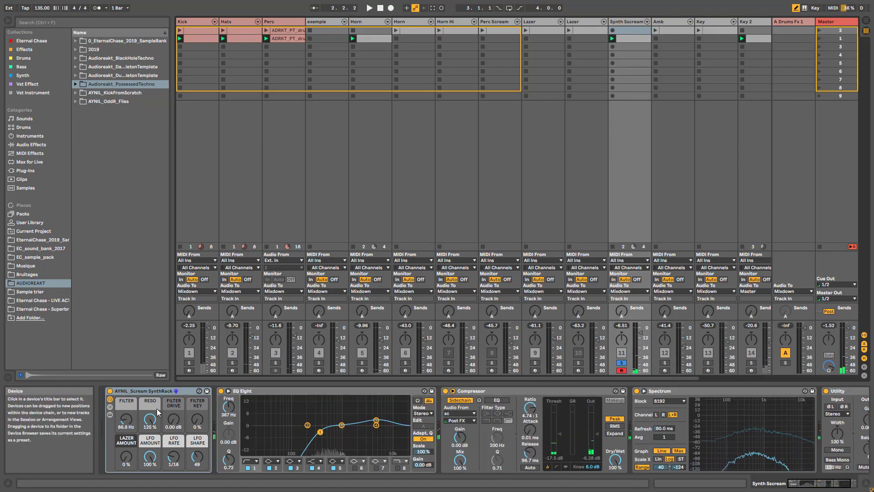
- Duplicate the Synth Sscream track
{"action": "right_click", "coordinate": [624, 20]}
{"action": "left_click", "coordinate": [629, 40]}
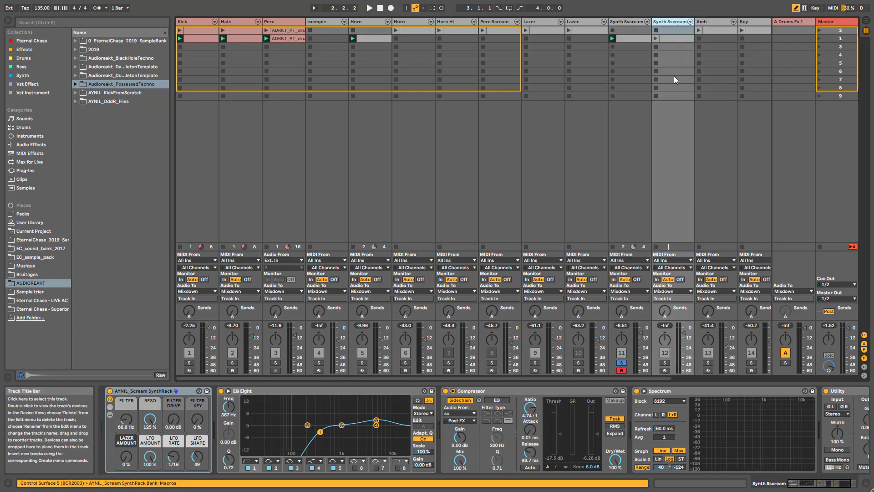
- Set the original Synth Sscream rack's Filter macro to 144 Hz and compare it with the duplicate track
{"action": "left_click", "coordinate": [630, 23]}
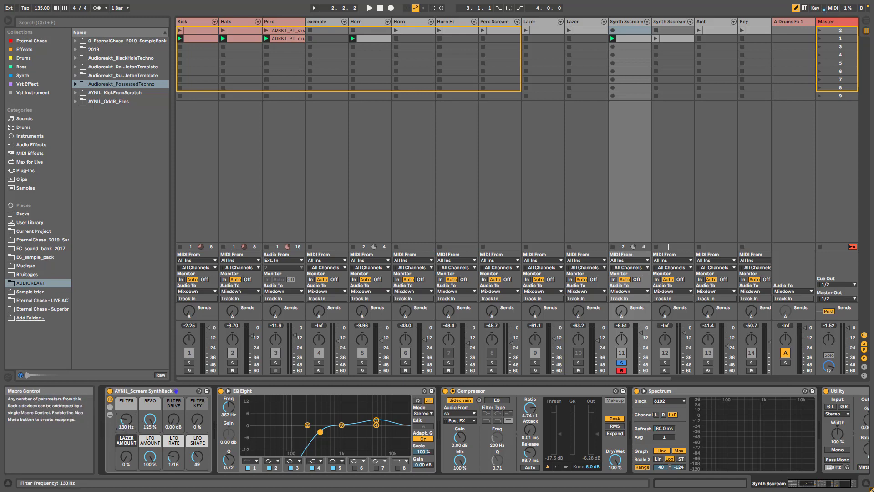
{"action": "left_click_drag", "start_coordinate": [126, 419], "coordinate": [127, 405]}
{"action": "left_click", "coordinate": [675, 21]}
{"action": "left_click", "coordinate": [627, 20]}
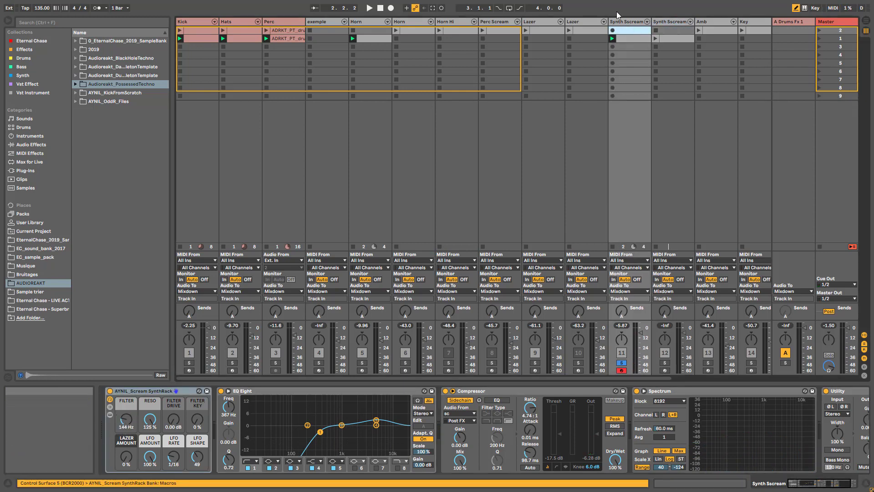
- Delete the duplicated Synth Sscream track
{"action": "left_click", "coordinate": [672, 19]}
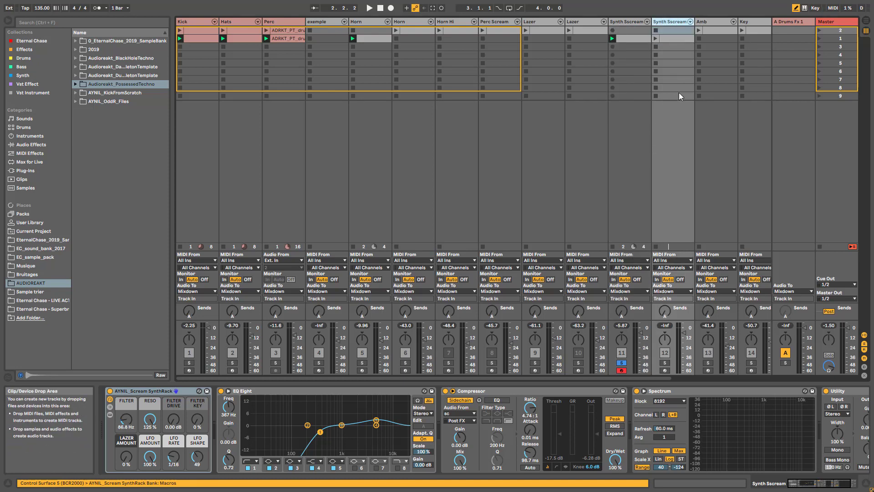
{"action": "key", "text": "Delete"}
- Launch and solo the Key track's scene 2 clip, and sweep its rack's LFO Amount macro down and back to 31%
{"action": "left_click_drag", "start_coordinate": [671, 377], "coordinate": [704, 377]}
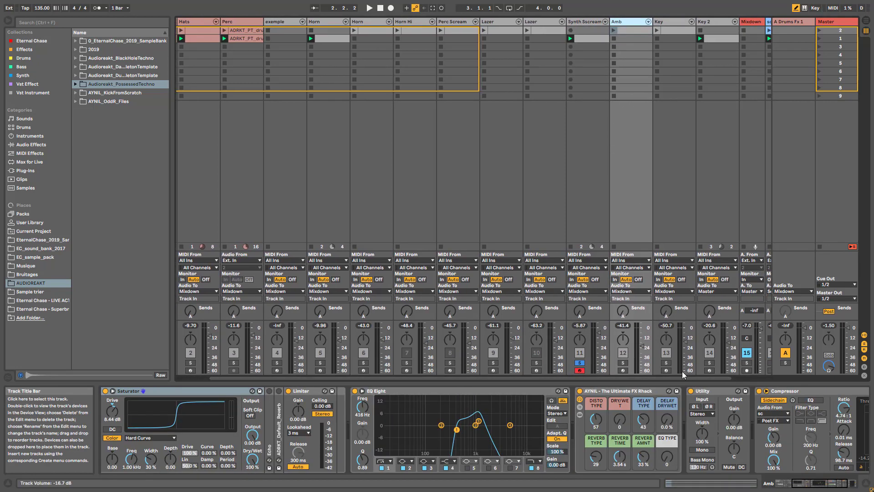
{"action": "left_click", "coordinate": [658, 30]}
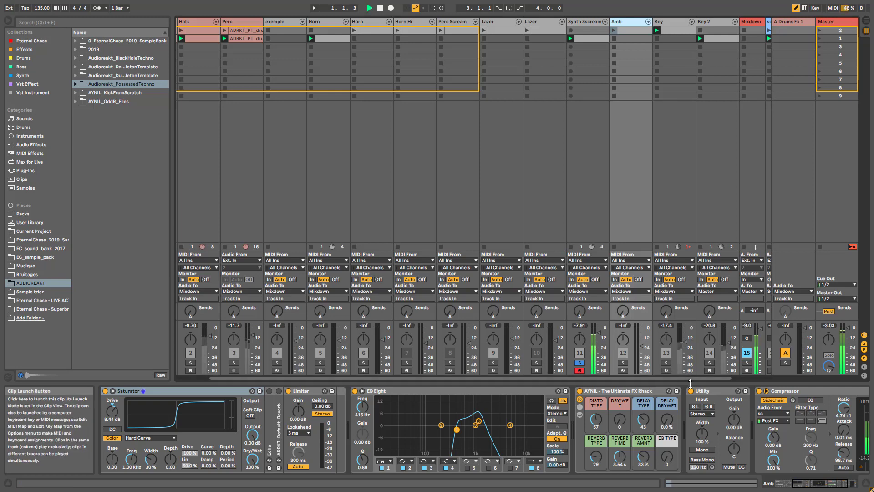
{"action": "left_click", "coordinate": [666, 363]}
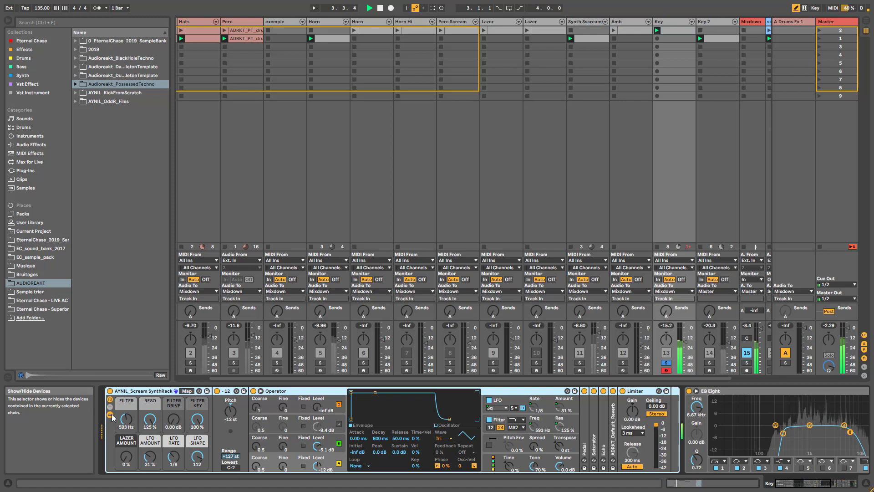
{"action": "left_click_drag", "start_coordinate": [151, 456], "coordinate": [150, 477]}
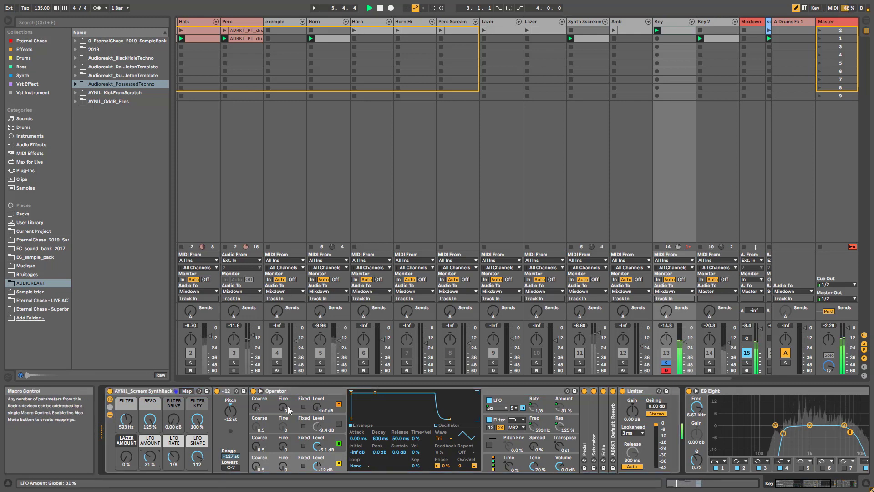
- Show the Key 2 track's devices and audition the track soloed
{"action": "left_click", "coordinate": [723, 79]}
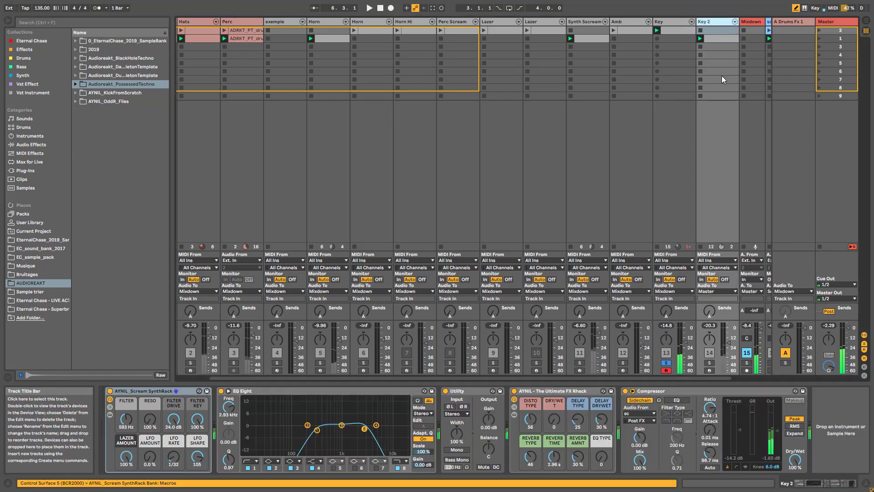
{"action": "left_click", "coordinate": [709, 362]}
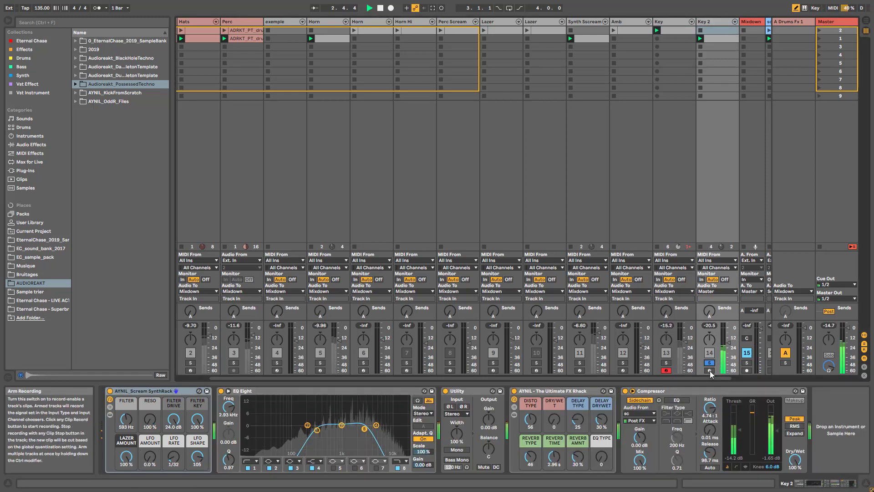
{"action": "key", "text": "space"}
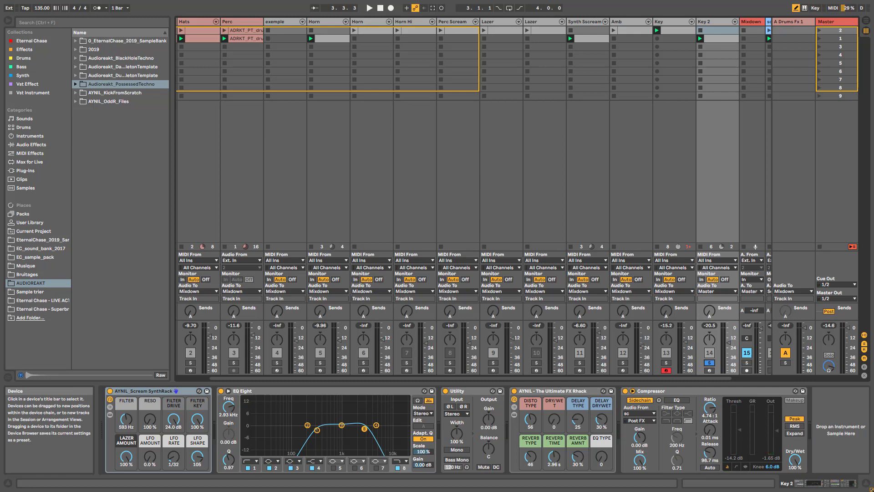
- Show the devices inside the Key 2 rack and unfold Echo and ADRKT_Default_Reverb to examine their settings
{"action": "left_click", "coordinate": [110, 414]}
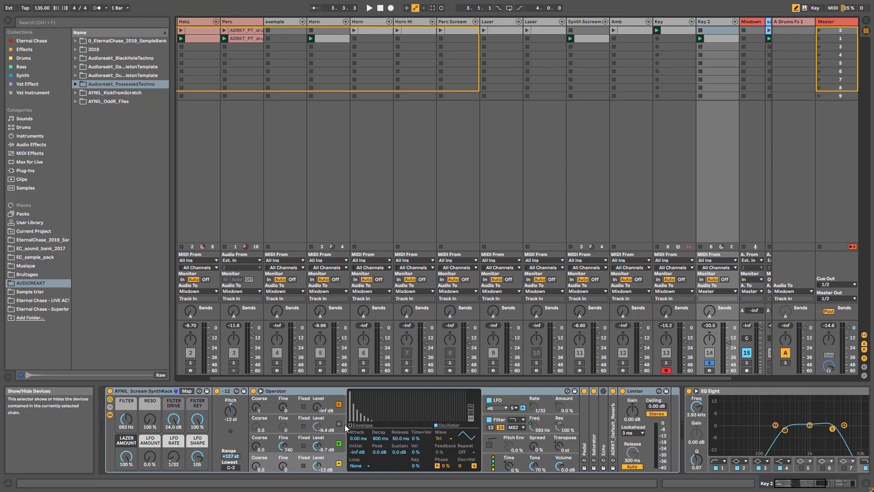
{"action": "double_click", "coordinate": [602, 431]}
{"action": "left_click", "coordinate": [838, 426]}
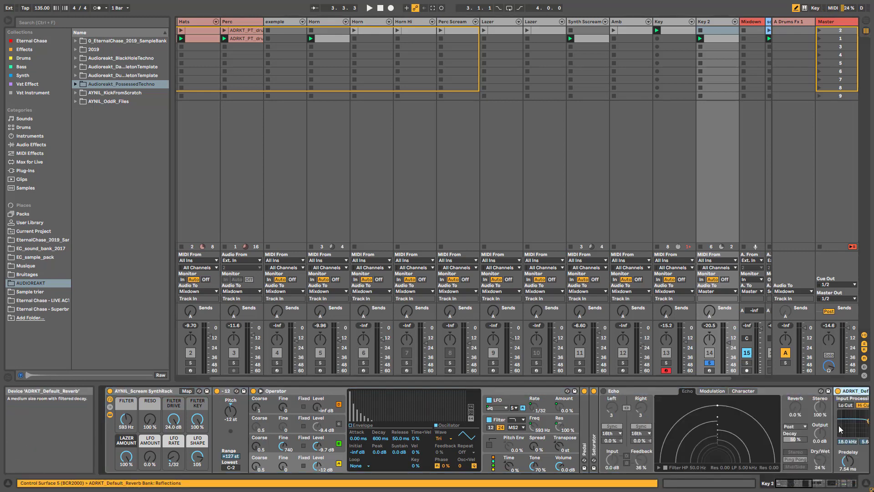
{"action": "double_click", "coordinate": [838, 426]}
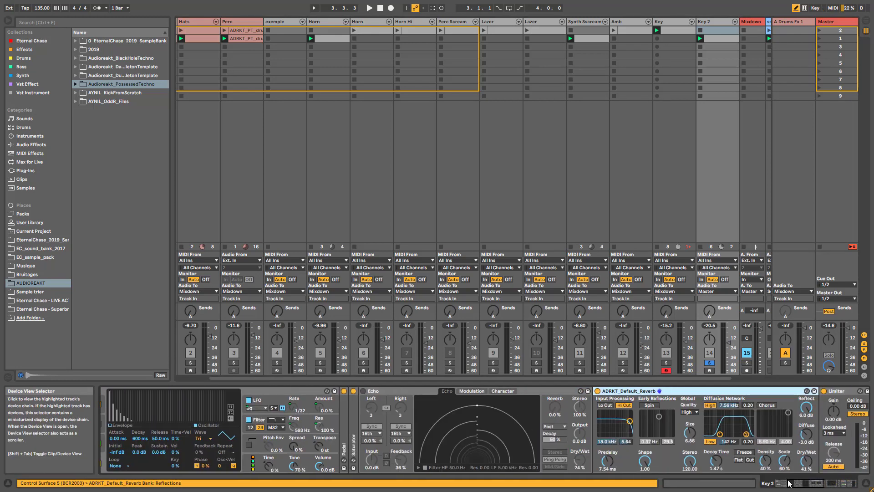
{"action": "left_click", "coordinate": [789, 483]}
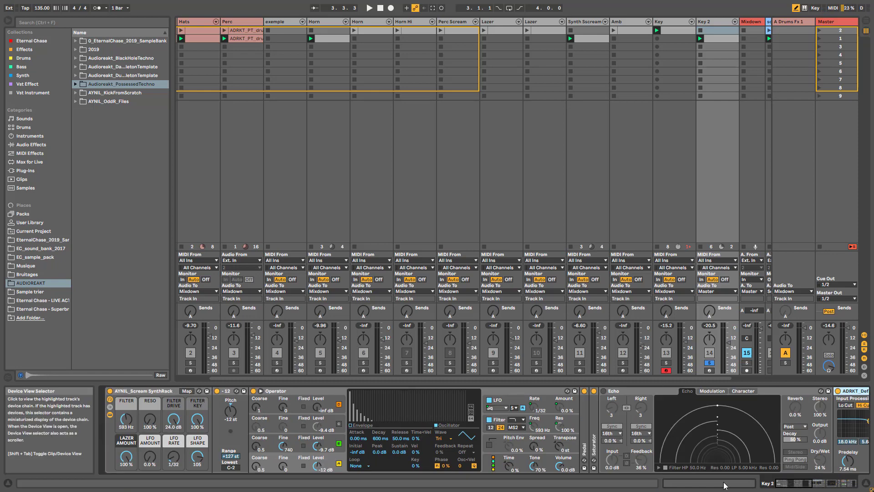
- Hide the Key 2 rack's inner devices, load AYNIL_IndustrialSynthFX from the Synth collection after Utility, and deactivate the Ultimate FX Rhack
{"action": "left_click", "coordinate": [109, 415]}
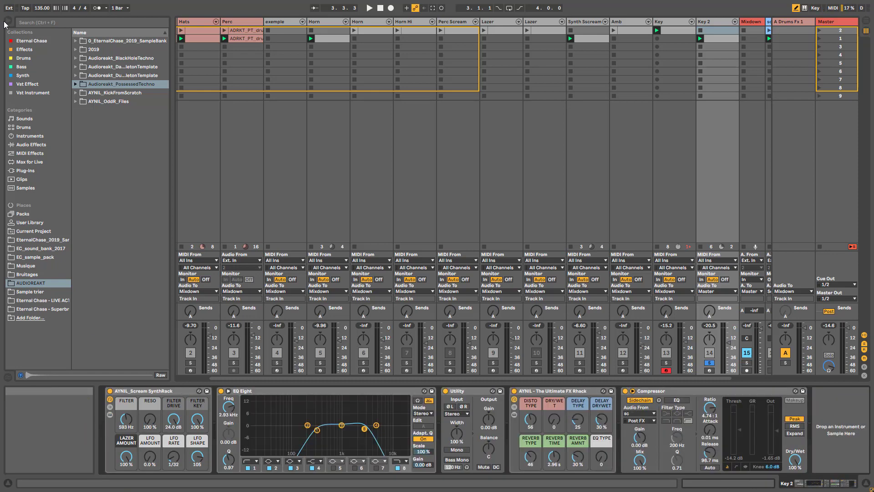
{"action": "left_click", "coordinate": [29, 77]}
{"action": "left_click_drag", "start_coordinate": [172, 198], "coordinate": [210, 198]}
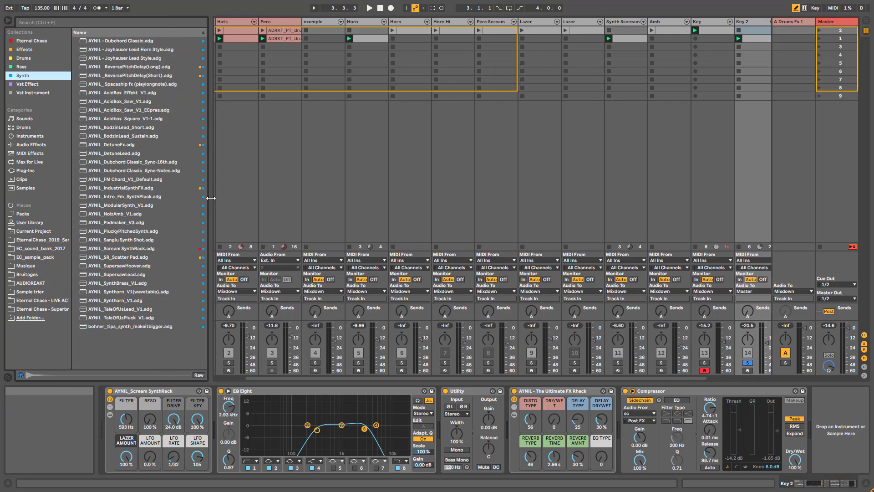
{"action": "left_click", "coordinate": [130, 189]}
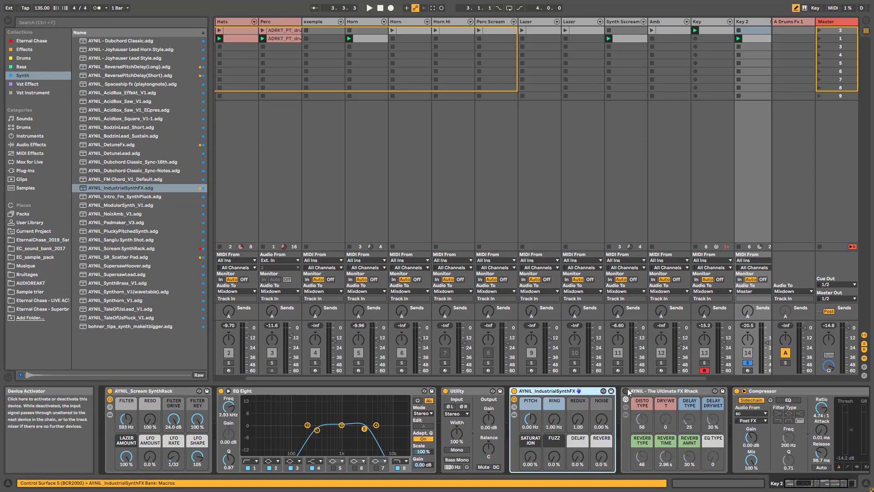
- Arm Key 2, start playback, and set IndustrialSynthFX's Pitch to -1.50 kHz, Ring to 230 Hz and Redux to 5.79
{"action": "left_click", "coordinate": [747, 371]}
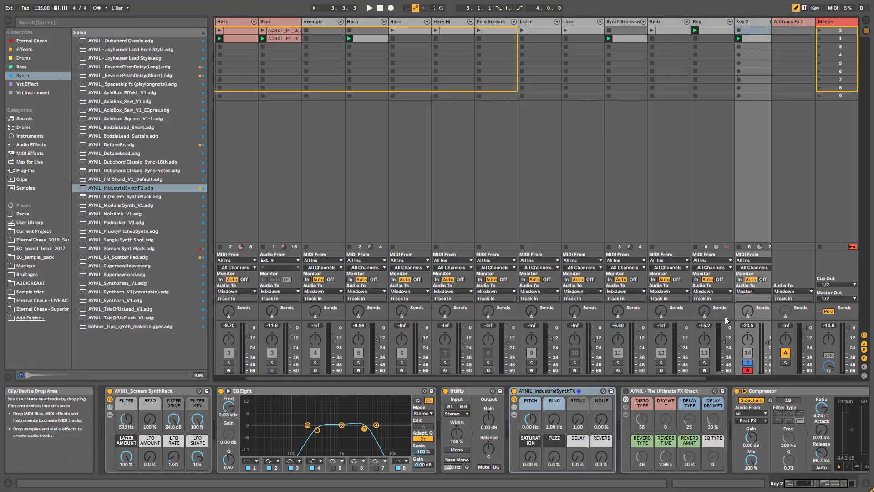
{"action": "key", "text": "space"}
{"action": "left_click_drag", "start_coordinate": [525, 427], "coordinate": [577, 407]}
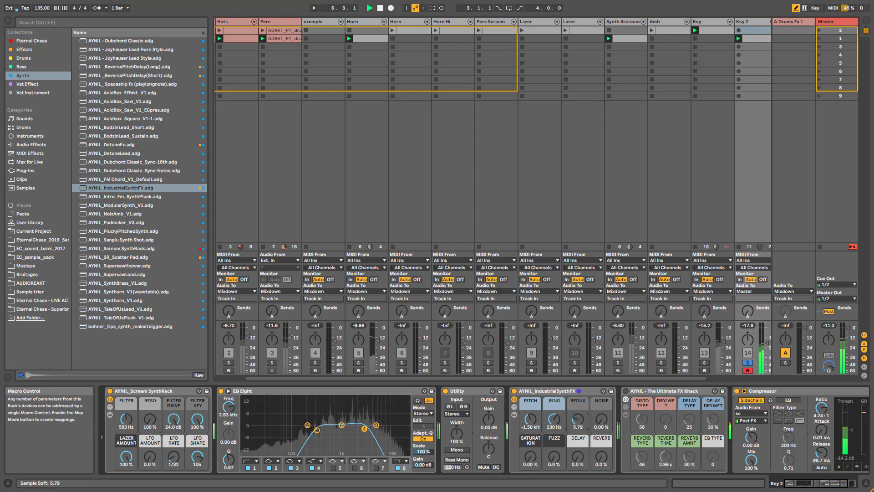
- Set IndustrialSynthFX's Saturation to 28.3%, Pitch to -1.81 kHz, Delay to 34%, Reverb to 41% and Redux to 7.13
{"action": "left_click_drag", "start_coordinate": [554, 456], "coordinate": [531, 424]}
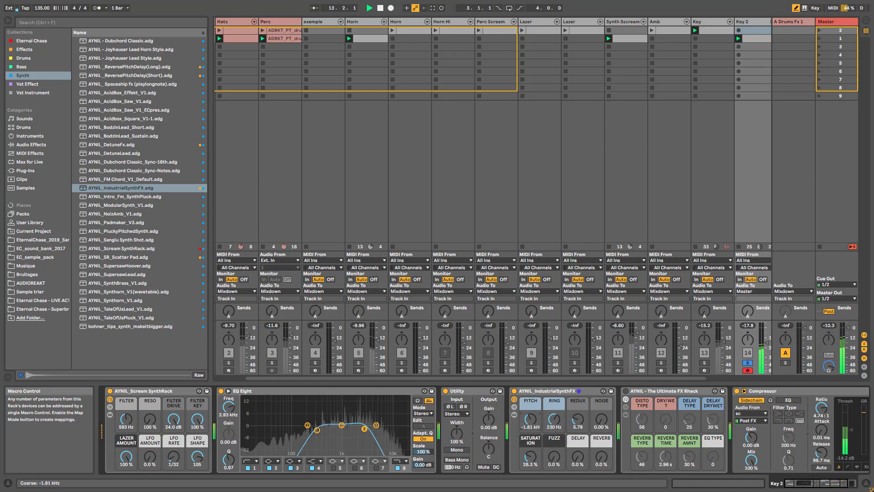
{"action": "left_click_drag", "start_coordinate": [577, 458], "coordinate": [601, 446]}
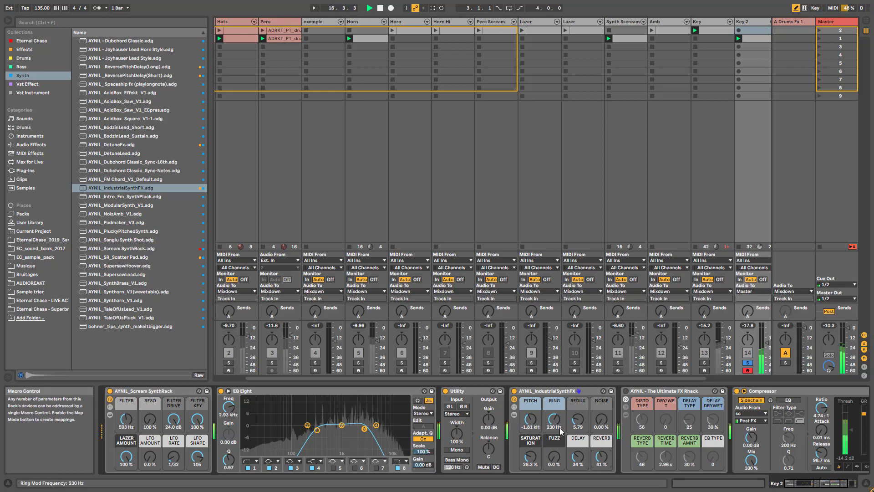
{"action": "mouse_move", "coordinate": [577, 417]}
{"action": "left_mouse_down"}
{"action": "mouse_move", "coordinate": [577, 425]}
{"action": "mouse_move", "coordinate": [578, 416]}
{"action": "left_mouse_up"}
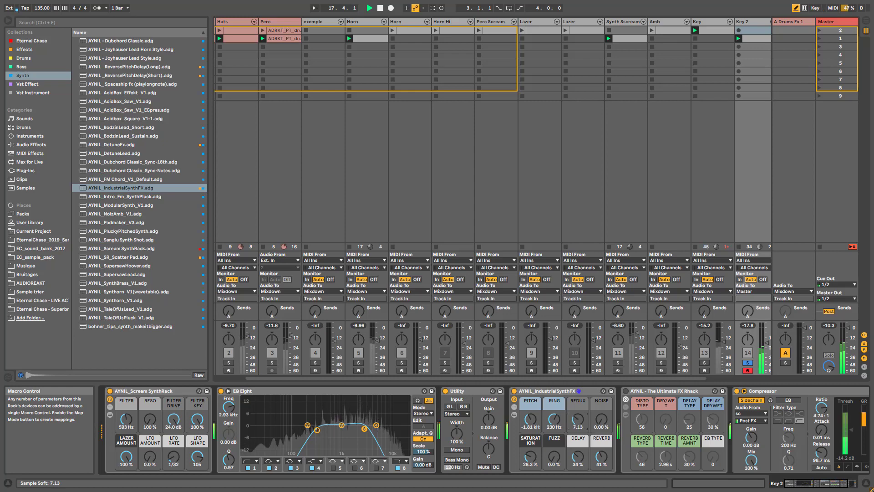
- Unsolo Key 2, mute the Key, Synth Sscream and first Horn tracks, and adjust Key 2's volume to -16.7 dB in the mix
{"action": "left_click", "coordinate": [748, 364]}
{"action": "left_click", "coordinate": [704, 354]}
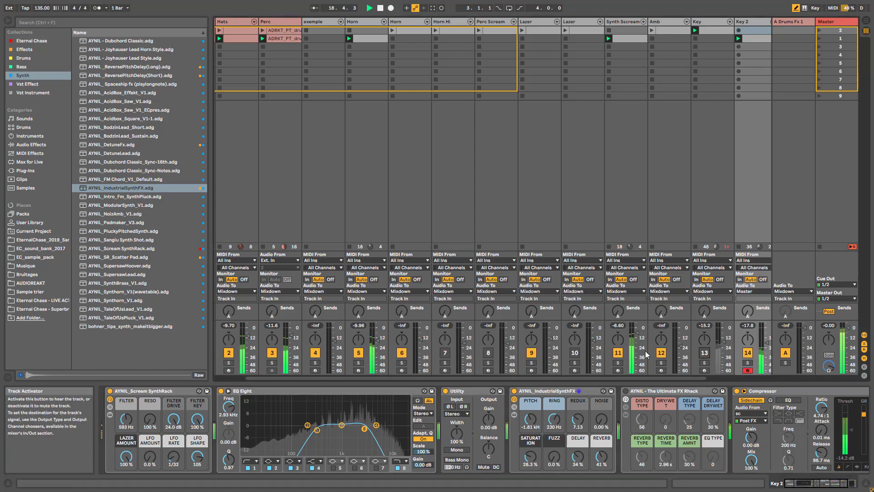
{"action": "left_click", "coordinate": [618, 353]}
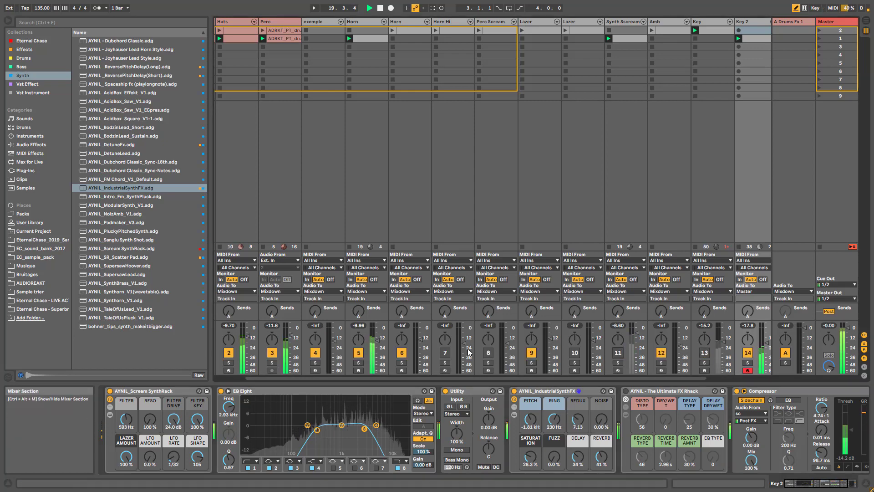
{"action": "left_click", "coordinate": [358, 353]}
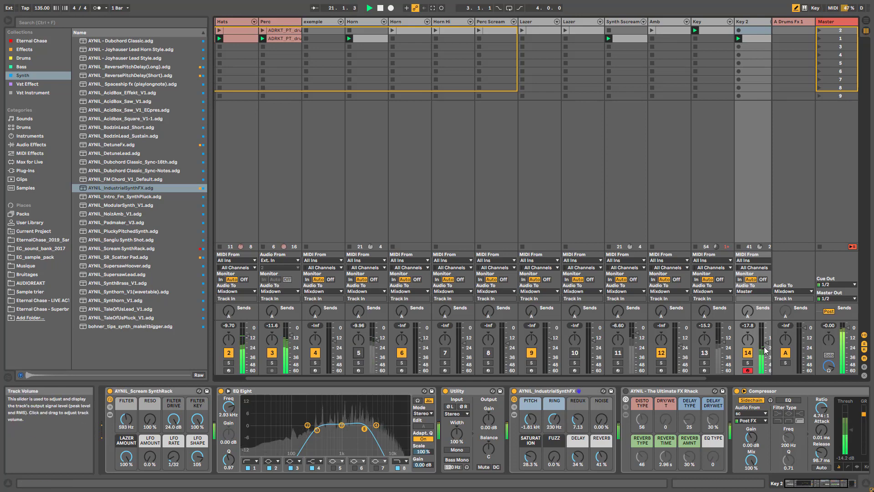
{"action": "left_click_drag", "start_coordinate": [765, 349], "coordinate": [766, 338]}
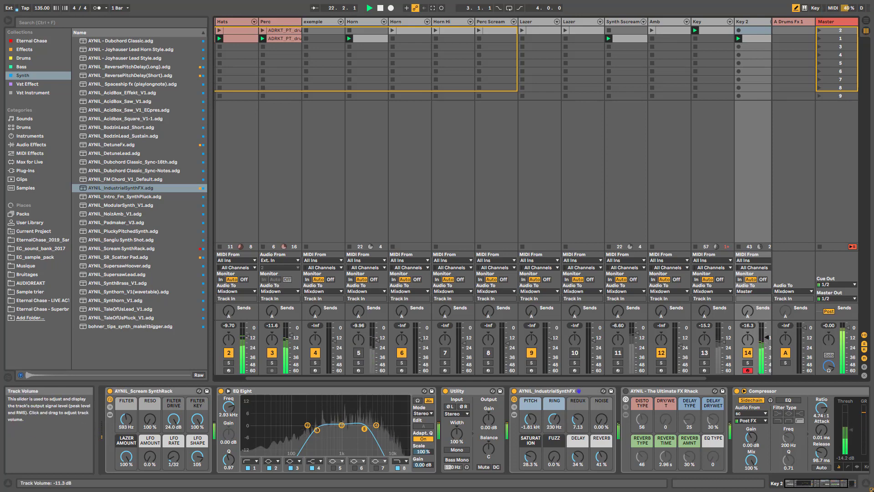
- Audition Key 2 in the mix with the Key track unmuted, and replace Key with the Synth Sscream track
{"action": "scroll", "coordinate": [657, 360], "scroll_direction": "right", "scroll_amount": 2}
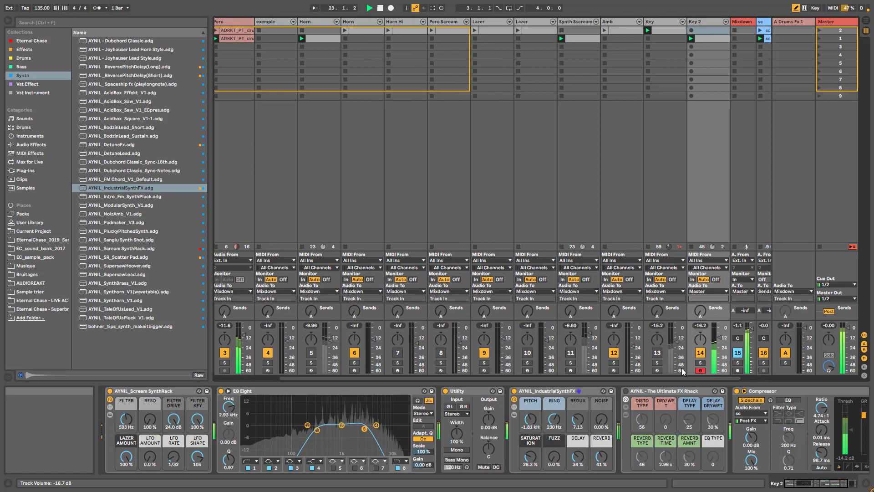
{"action": "left_click", "coordinate": [657, 357]}
{"action": "left_click", "coordinate": [657, 356]}
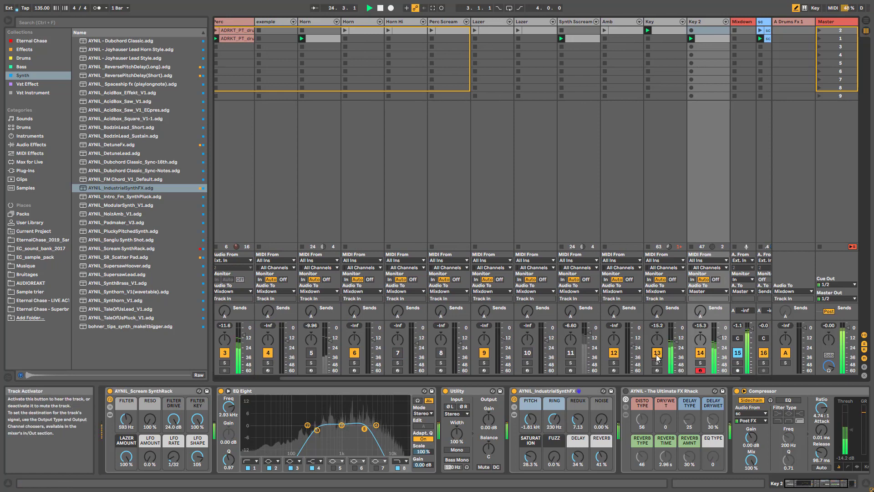
{"action": "left_click", "coordinate": [571, 354]}
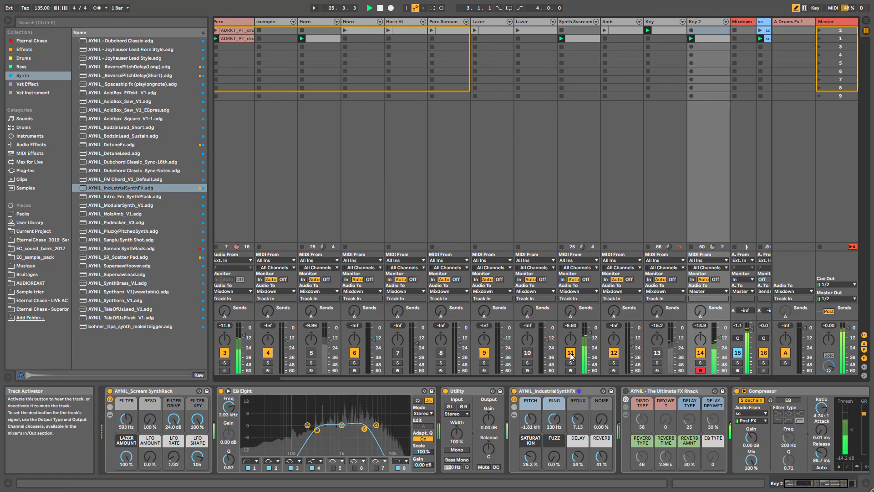